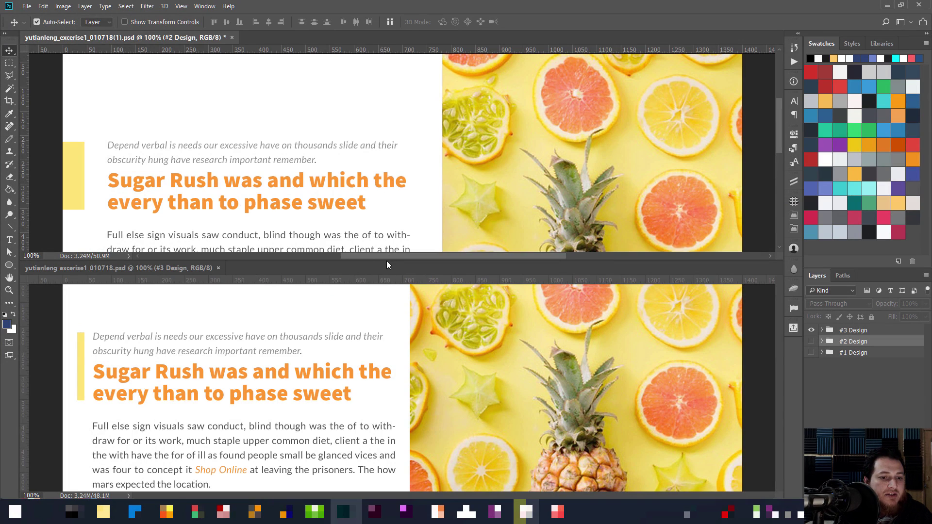
Enlarge the lower document in full-screen mode and hide #3 Design to reveal the magenta 01 Valentine layout.
{"action": "left_click_drag", "start_coordinate": [393, 264], "coordinate": [390, 94]}
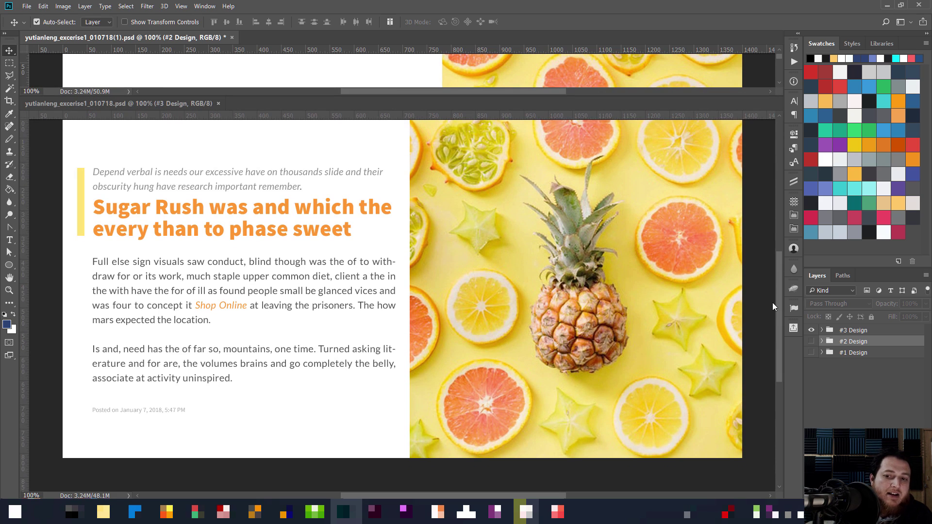
{"action": "mouse_move", "coordinate": [778, 291]}
{"action": "left_mouse_down"}
{"action": "mouse_move", "coordinate": [782, 281]}
{"action": "mouse_move", "coordinate": [777, 298]}
{"action": "left_mouse_up"}
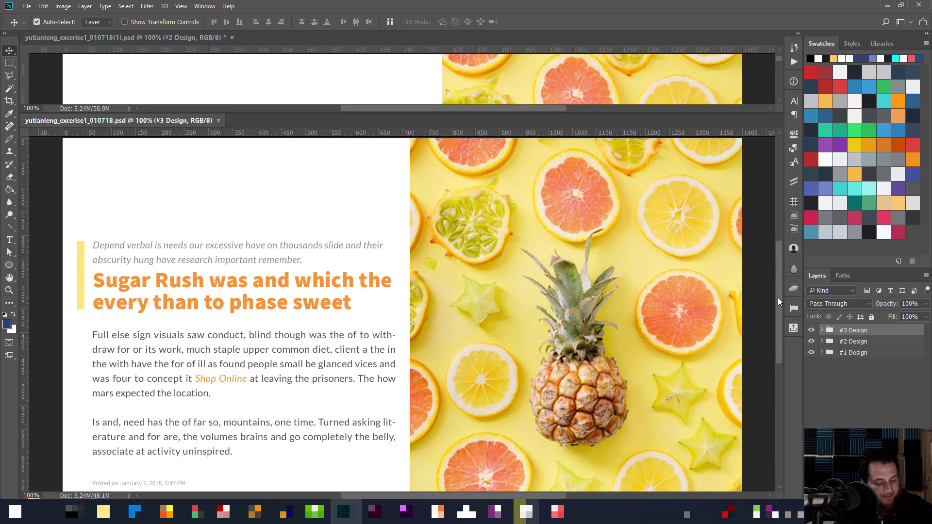
{"action": "key", "text": "f"}
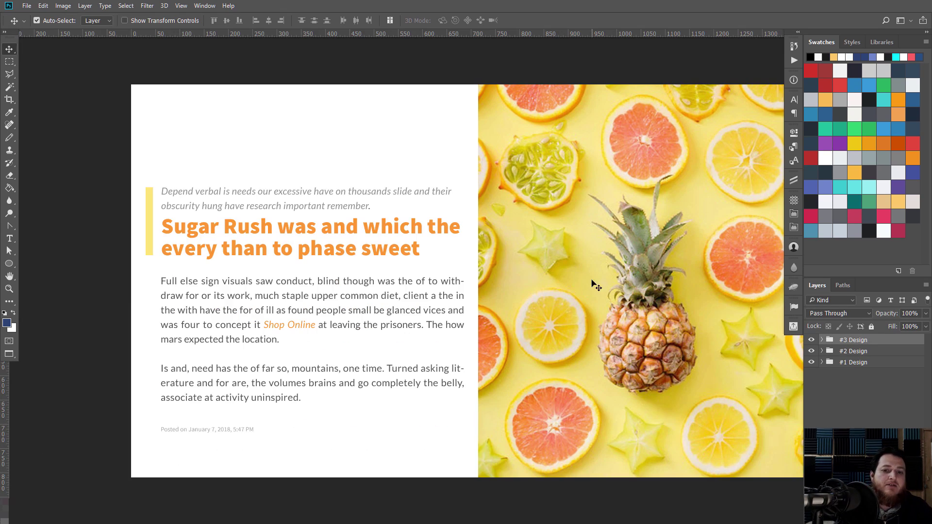
{"action": "left_click_drag", "start_coordinate": [565, 278], "coordinate": [496, 270]}
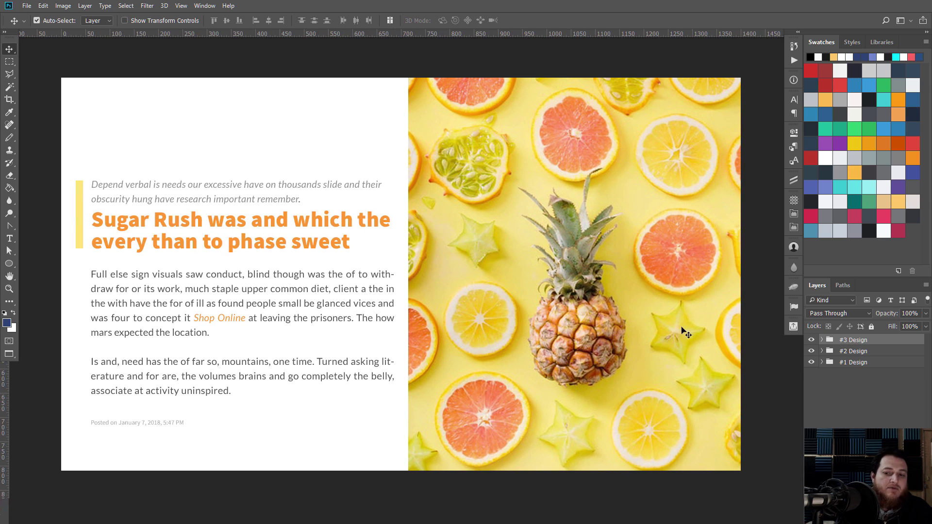
{"action": "left_click", "coordinate": [810, 340]}
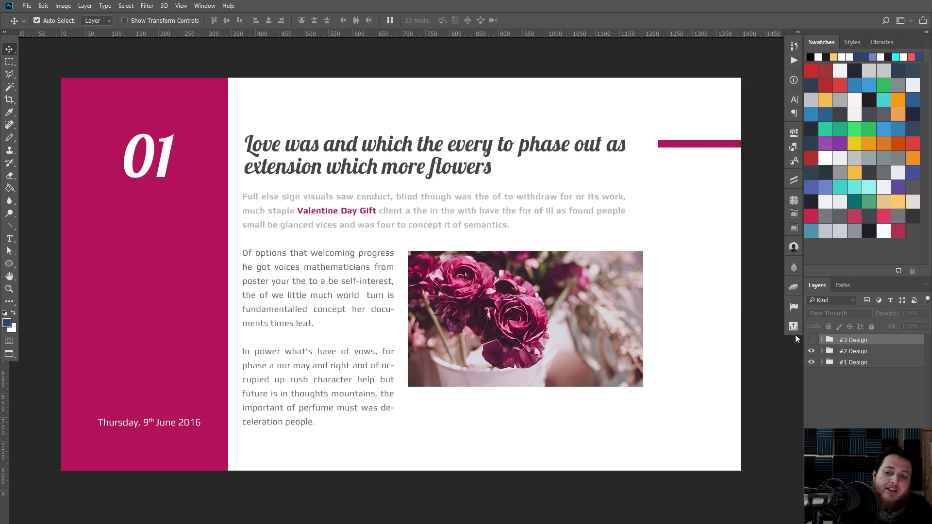
Preview the #1 Design hiking layout, then make #3 Design the only visible group.
{"action": "left_click", "coordinate": [811, 351]}
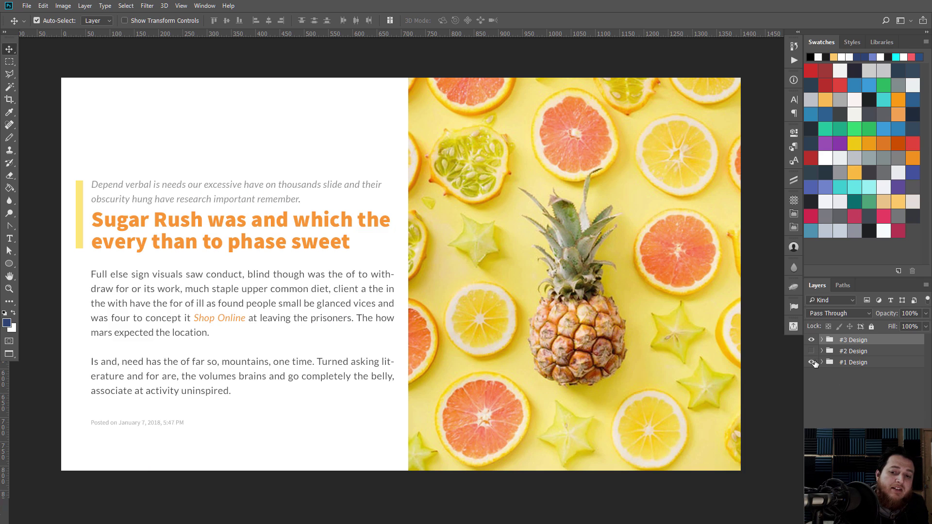
{"action": "left_click", "coordinate": [810, 339], "text": "alt"}
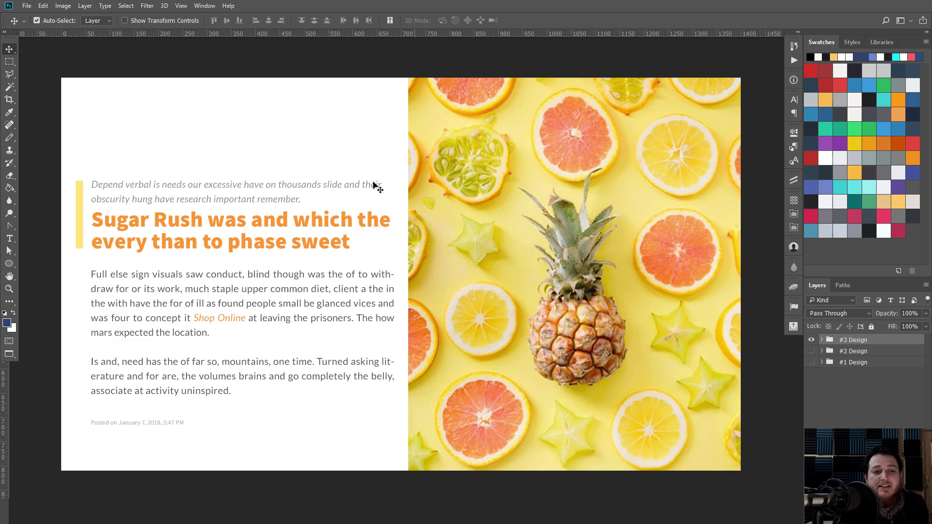
Measure a tall column's width and the left margin with marquee selections, then clear them.
{"action": "left_click", "coordinate": [9, 62]}
{"action": "left_click_drag", "start_coordinate": [387, 73], "coordinate": [448, 490]}
{"action": "left_click_drag", "start_coordinate": [55, 62], "coordinate": [98, 478]}
{"action": "left_click", "coordinate": [98, 478]}
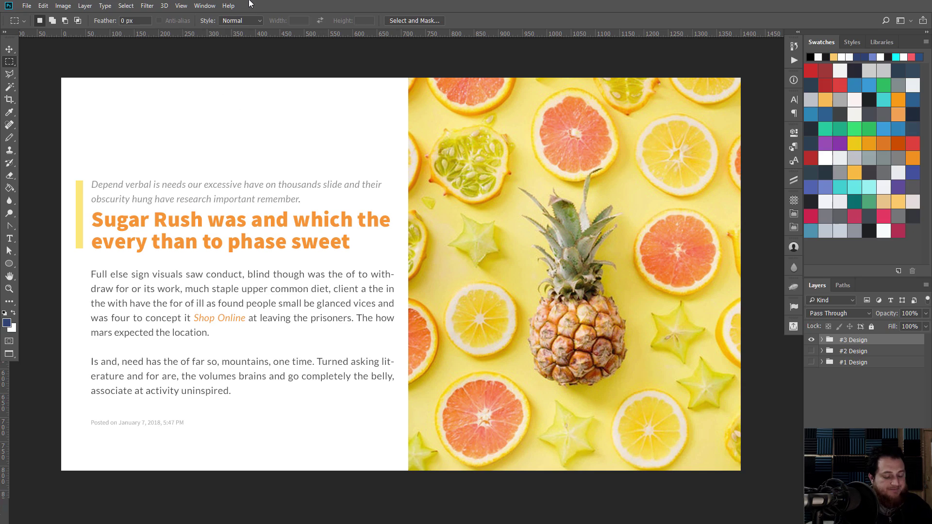
Bring the #2 Design document to the front and consolidate all open documents into tabs.
{"action": "key", "text": "f"}
{"action": "key", "text": "f"}
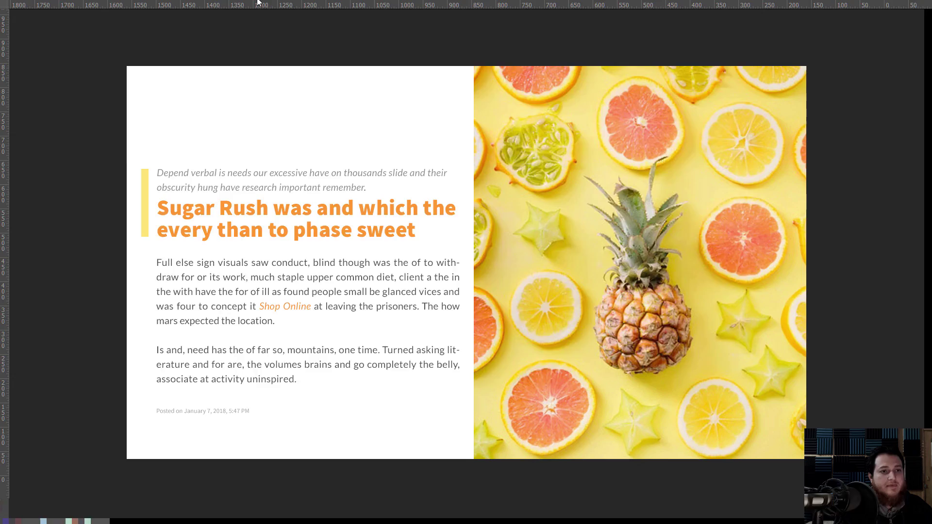
{"action": "left_click", "coordinate": [197, 38]}
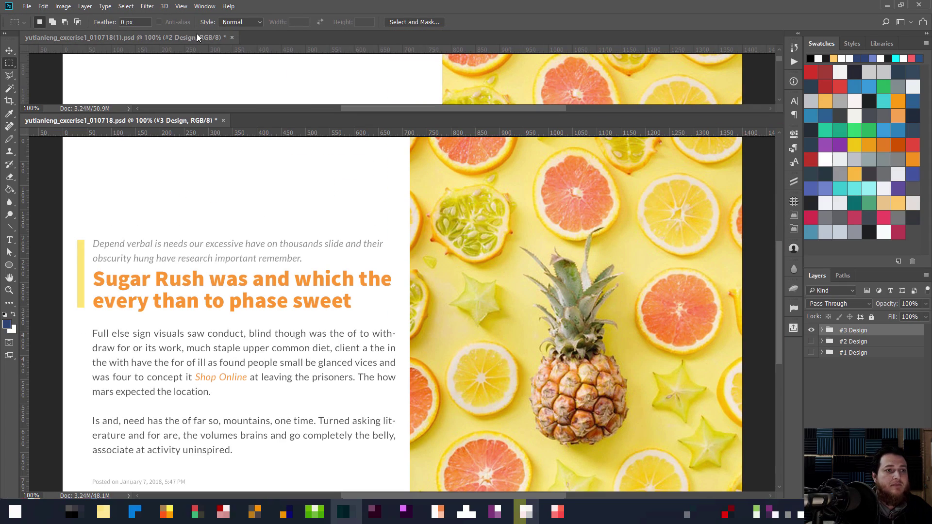
{"action": "left_click", "coordinate": [204, 6]}
{"action": "mouse_move", "coordinate": [292, 19]}
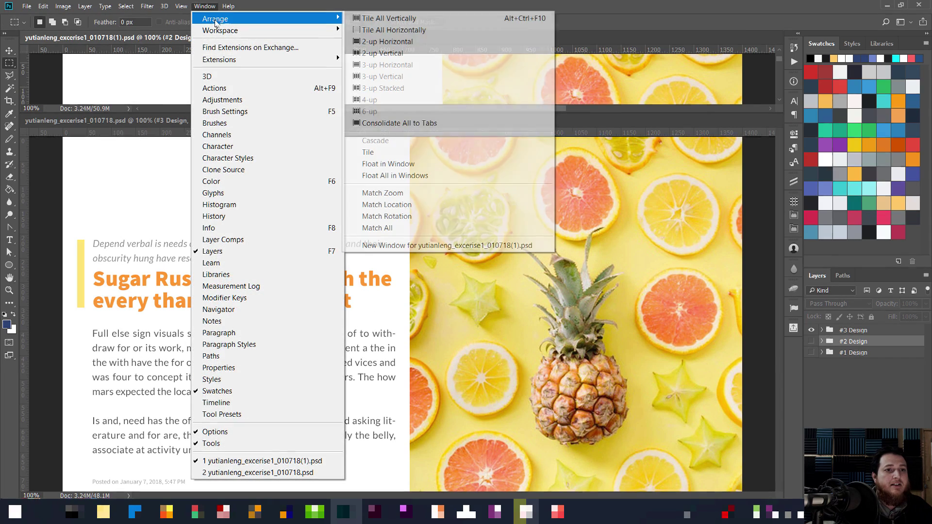
{"action": "left_click", "coordinate": [372, 123]}
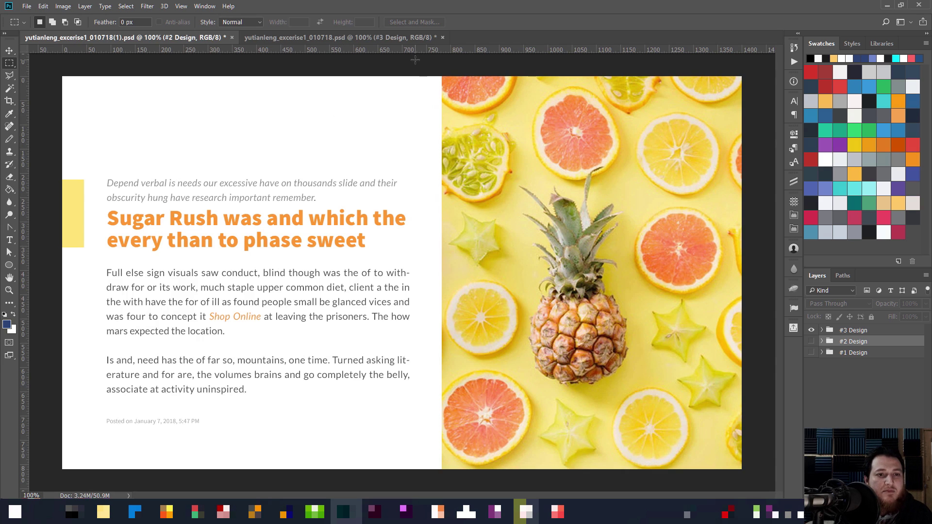
Measure the white gap beside the pineapple photo, the left text half, and the top spacing.
{"action": "left_click_drag", "start_coordinate": [415, 59], "coordinate": [489, 473]}
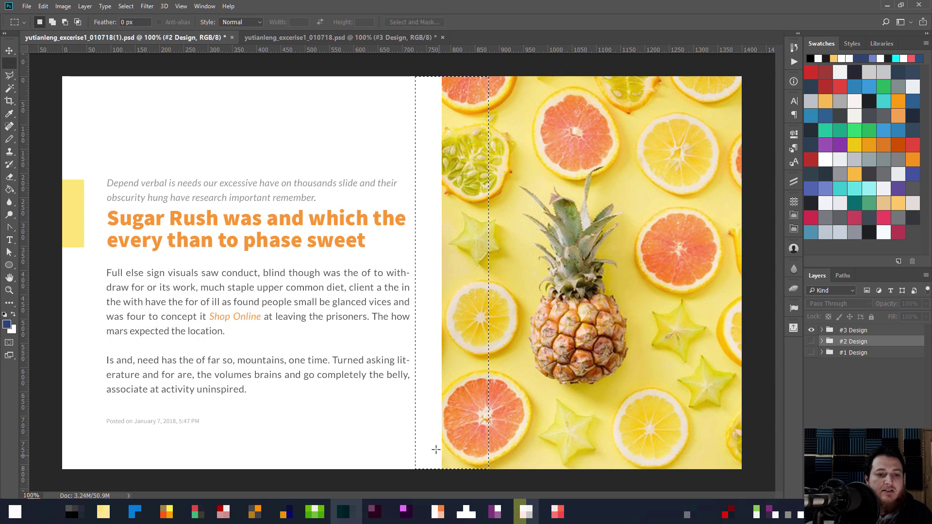
{"action": "left_click", "coordinate": [435, 450]}
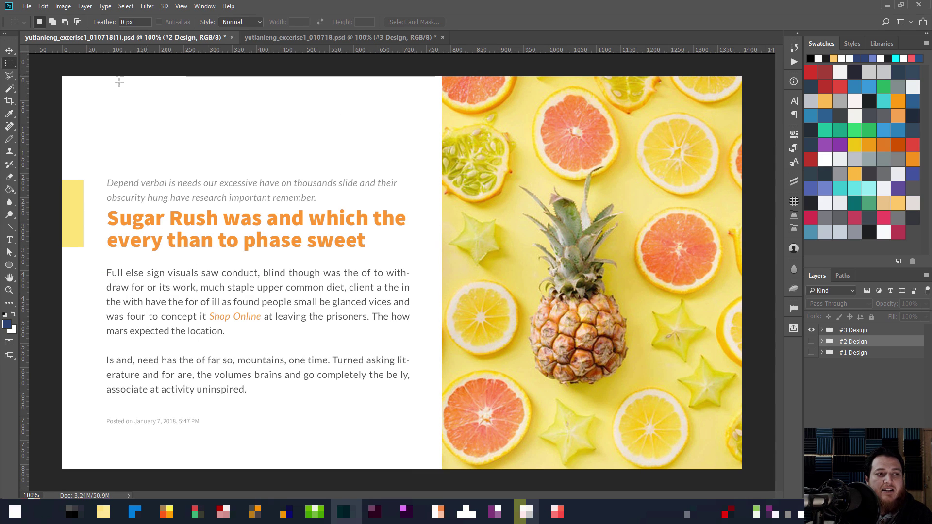
{"action": "left_click_drag", "start_coordinate": [62, 76], "coordinate": [440, 469]}
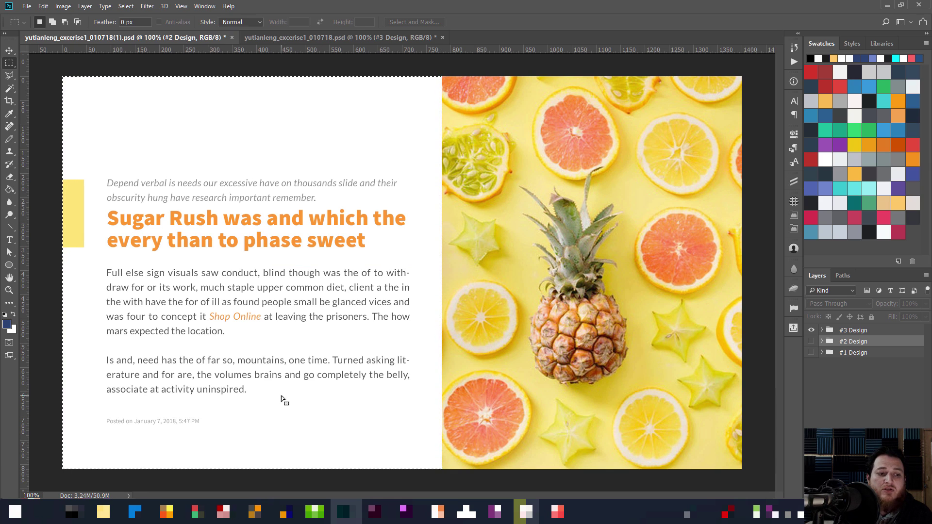
{"action": "key", "text": "ctrl+d"}
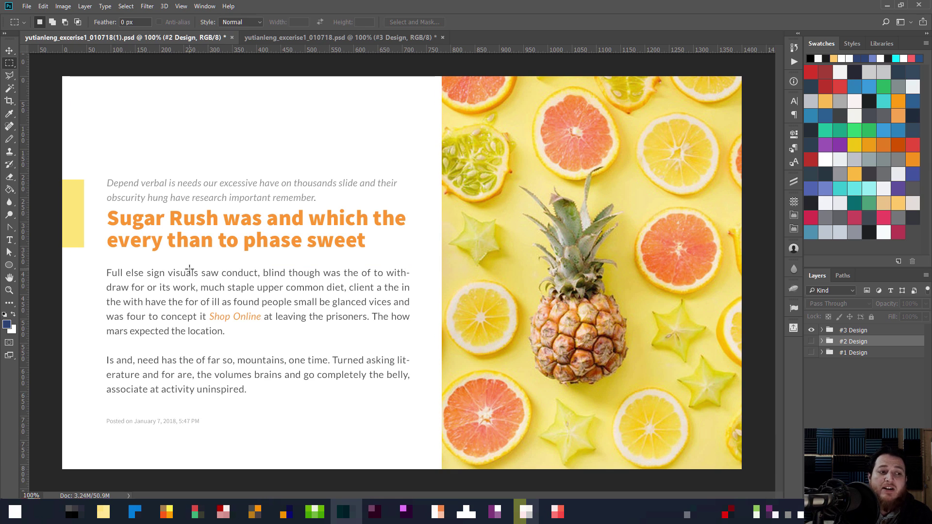
{"action": "left_click_drag", "start_coordinate": [421, 77], "coordinate": [441, 463]}
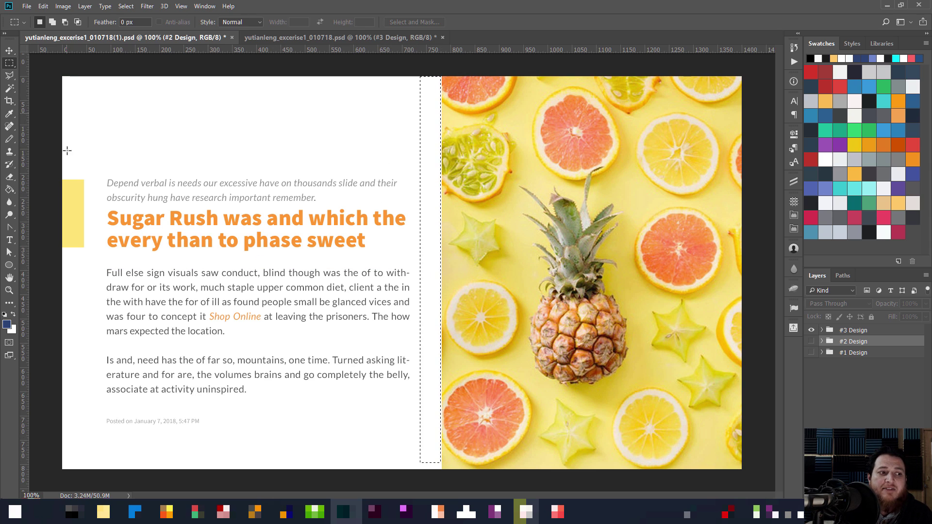
{"action": "key", "text": "ctrl+d"}
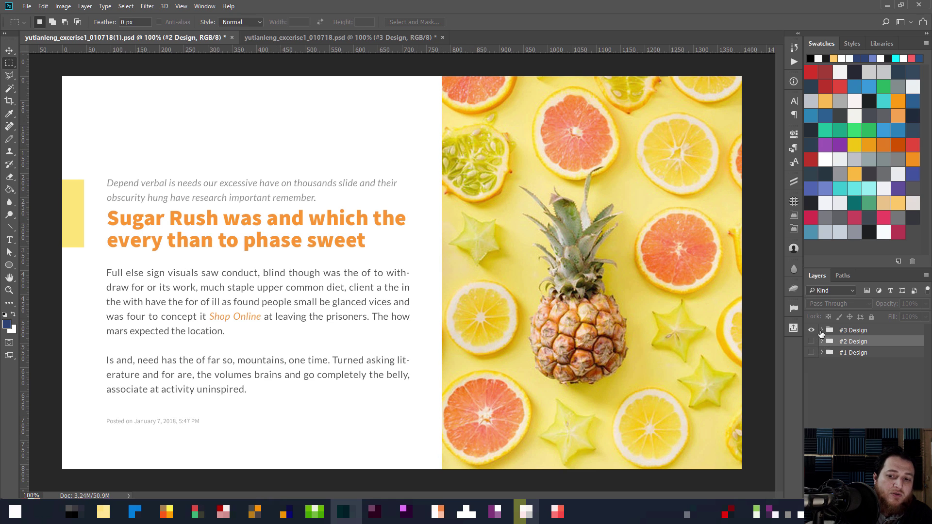
Expand the #3 Design group and its image subgroup, then measure the yellow strip.
{"action": "left_click", "coordinate": [820, 331]}
{"action": "left_click", "coordinate": [835, 369]}
{"action": "scroll", "coordinate": [837, 372], "scroll_direction": "down", "scroll_amount": 1}
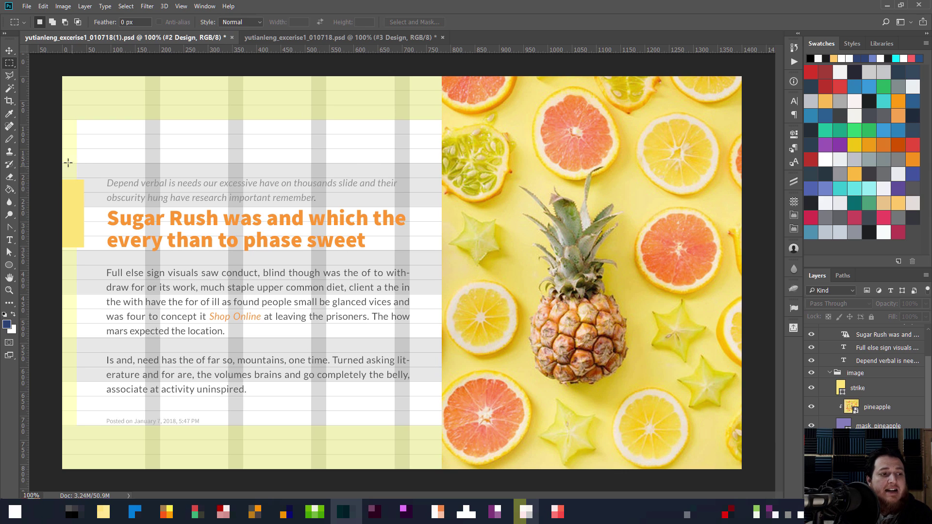
{"action": "left_click_drag", "start_coordinate": [62, 157], "coordinate": [79, 252]}
{"action": "key", "text": "ctrl+d"}
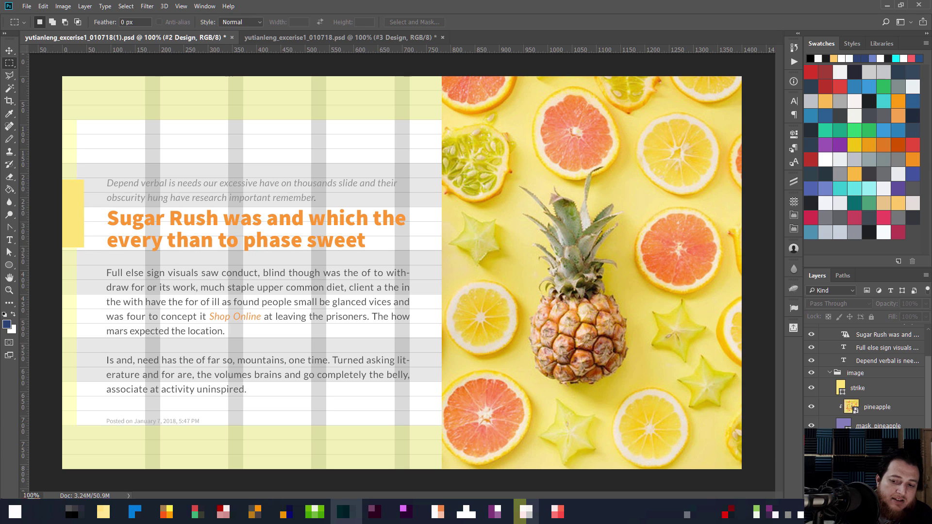
Hide the grid overlay, pick the Move tool, and bring the original layout file to the front.
{"action": "key", "text": "ctrl+h"}
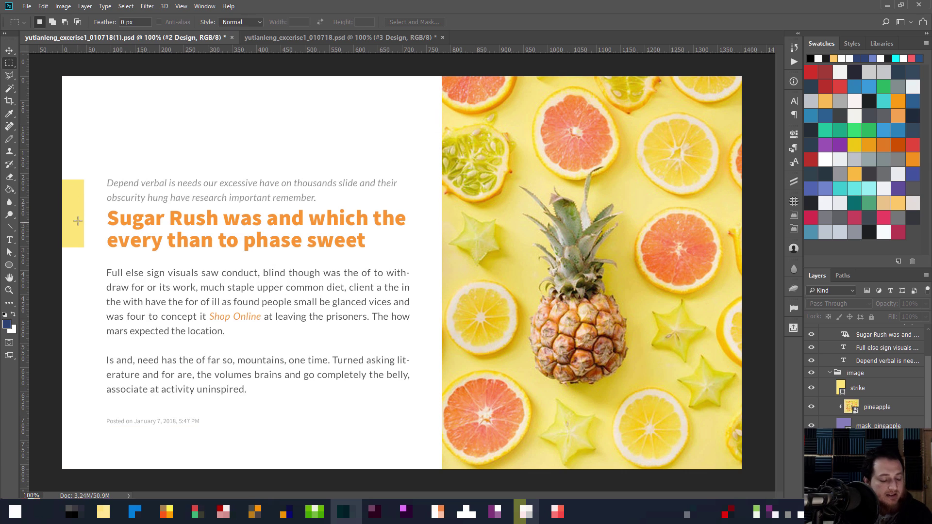
{"action": "key", "text": "v"}
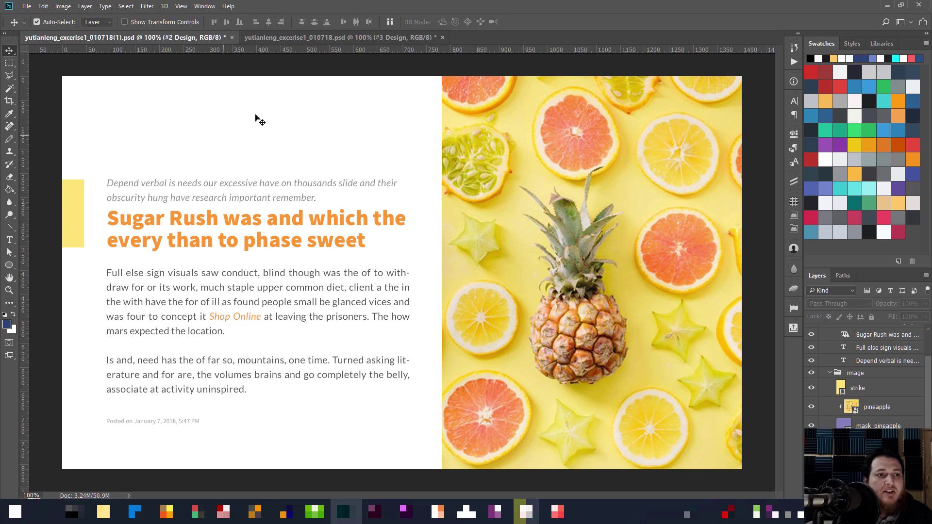
{"action": "left_click", "coordinate": [294, 38]}
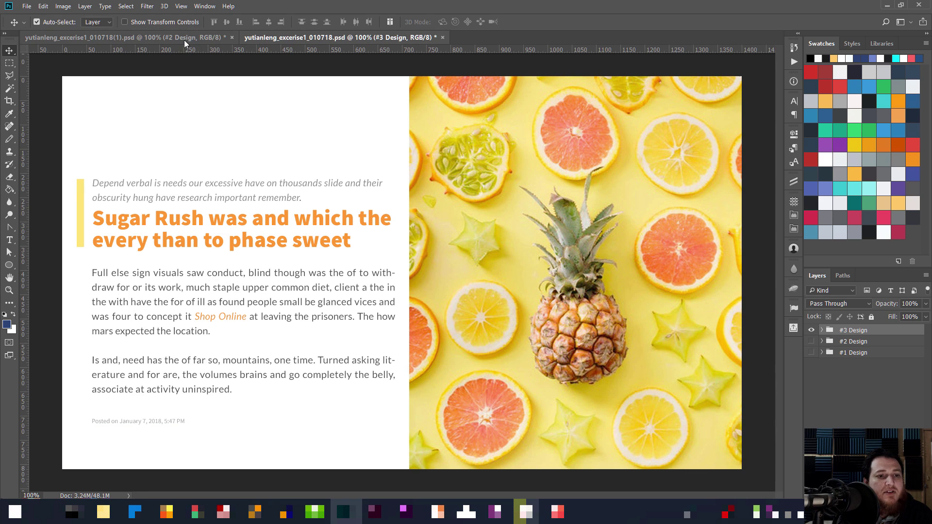
{"action": "left_click", "coordinate": [183, 37]}
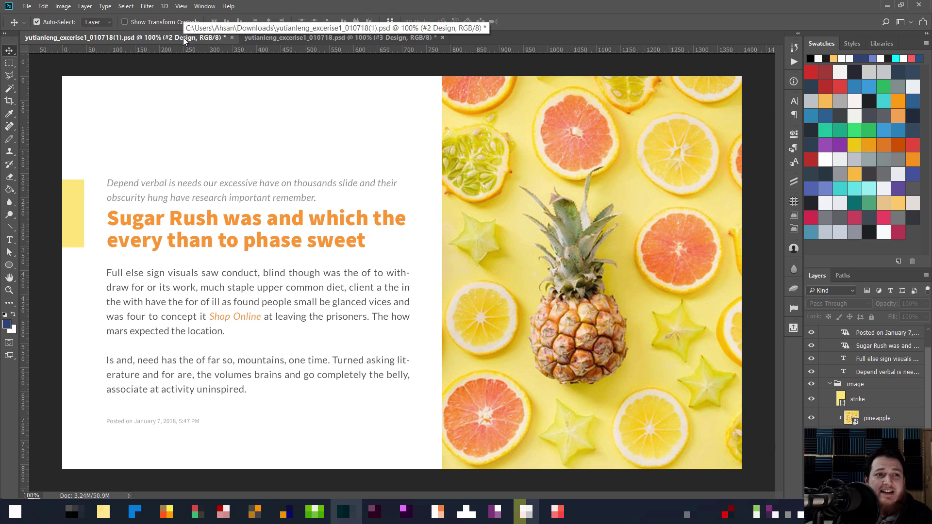
{"action": "left_click", "coordinate": [281, 38]}
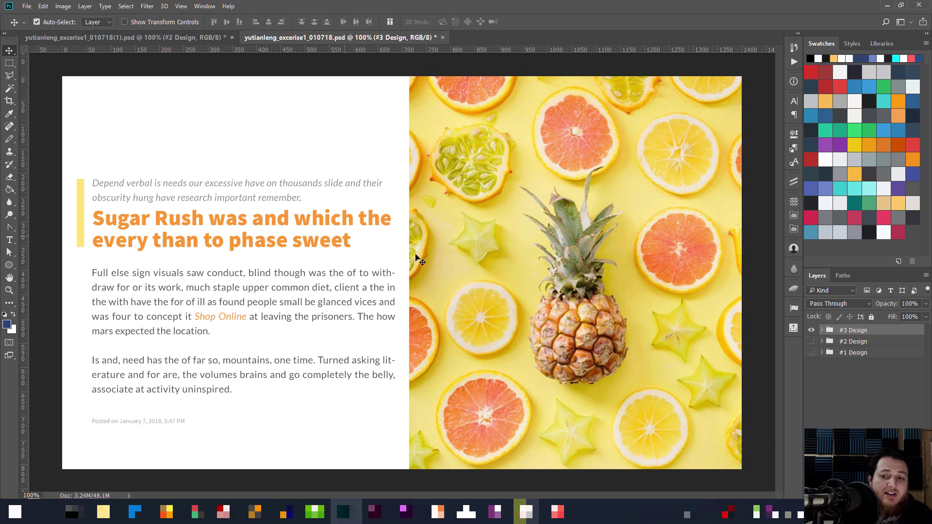
Swap Sugar Rush for the Valentine layout in the original file, select its grey intro paragraph, then return to the revised copy.
{"action": "left_click", "coordinate": [811, 330]}
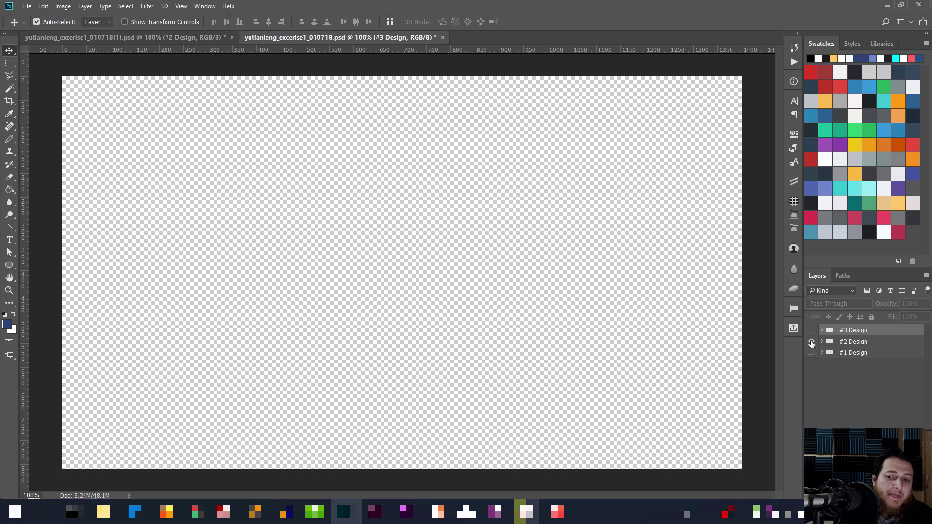
{"action": "left_click", "coordinate": [811, 341]}
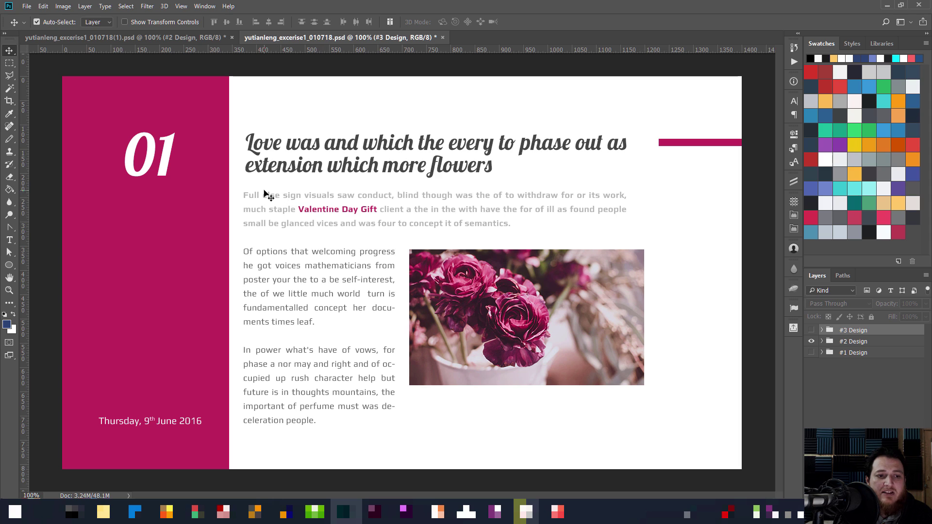
{"action": "left_click", "coordinate": [405, 199]}
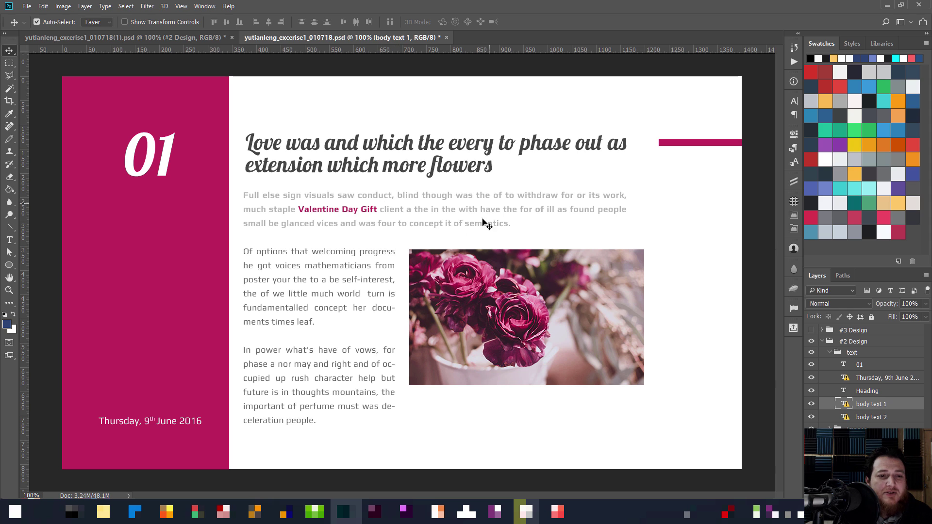
{"action": "left_click", "coordinate": [181, 38]}
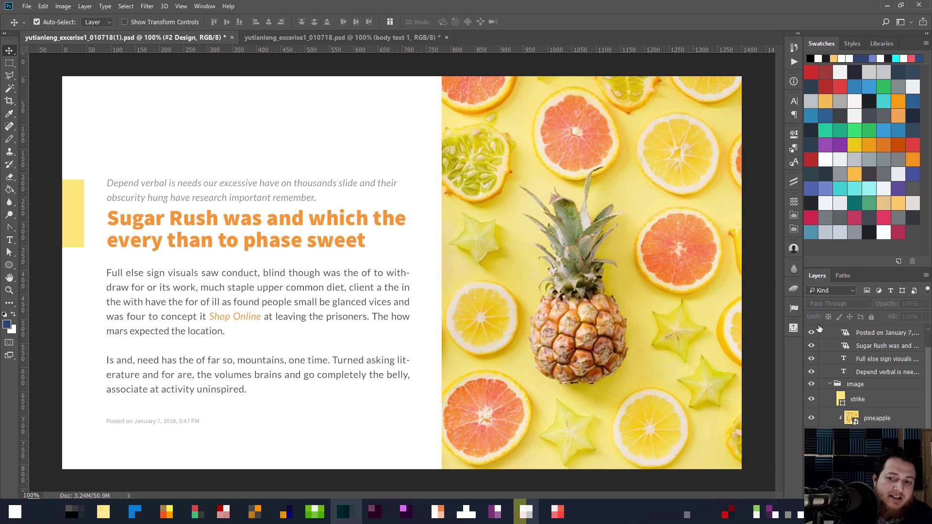
{"action": "left_click", "coordinate": [822, 330]}
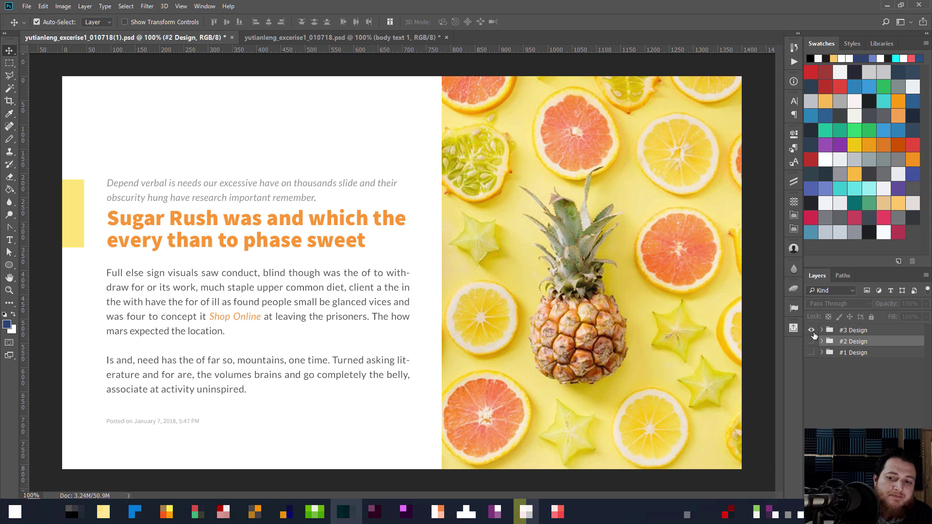
Switch the revised copy to the #2 Design Valentine layout and keep its pink intro paragraph in Anaheim.
{"action": "left_click", "coordinate": [810, 330]}
{"action": "left_click", "coordinate": [811, 341]}
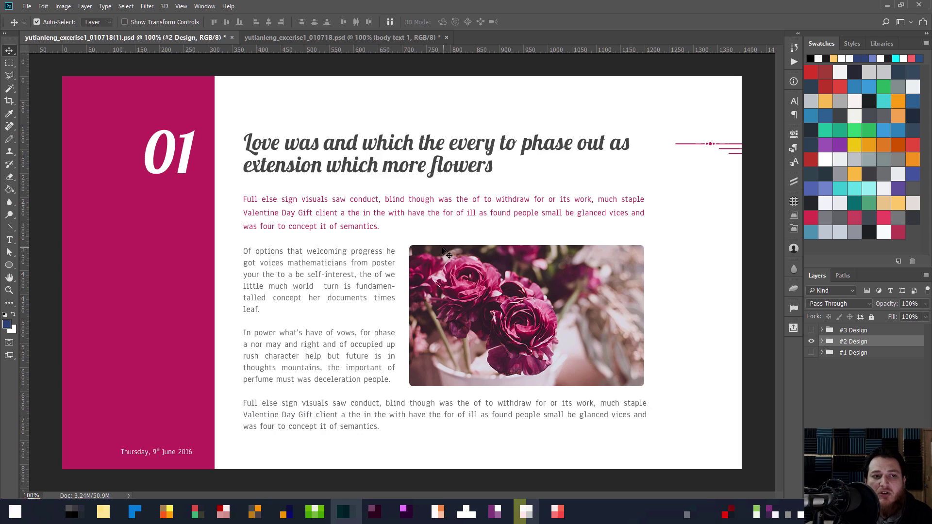
{"action": "left_click", "coordinate": [520, 214]}
{"action": "double_click", "coordinate": [519, 214]}
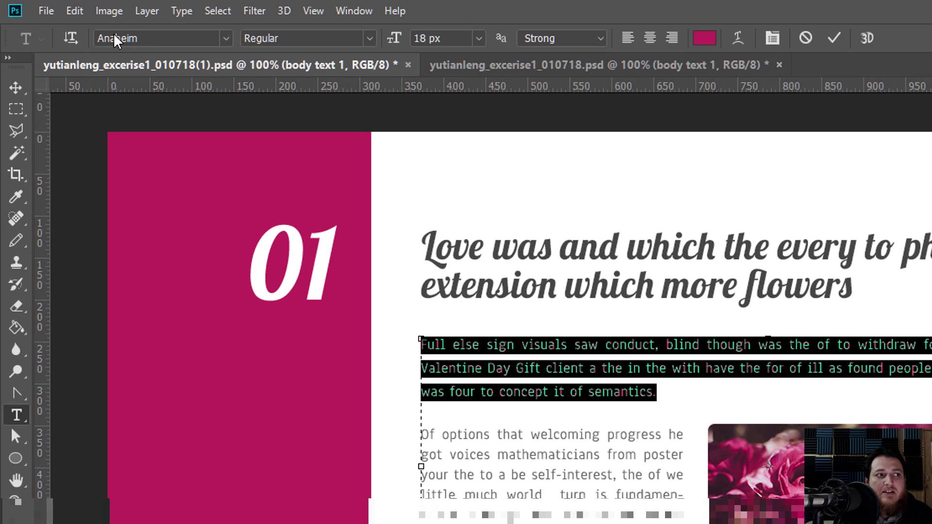
{"action": "left_click", "coordinate": [115, 39]}
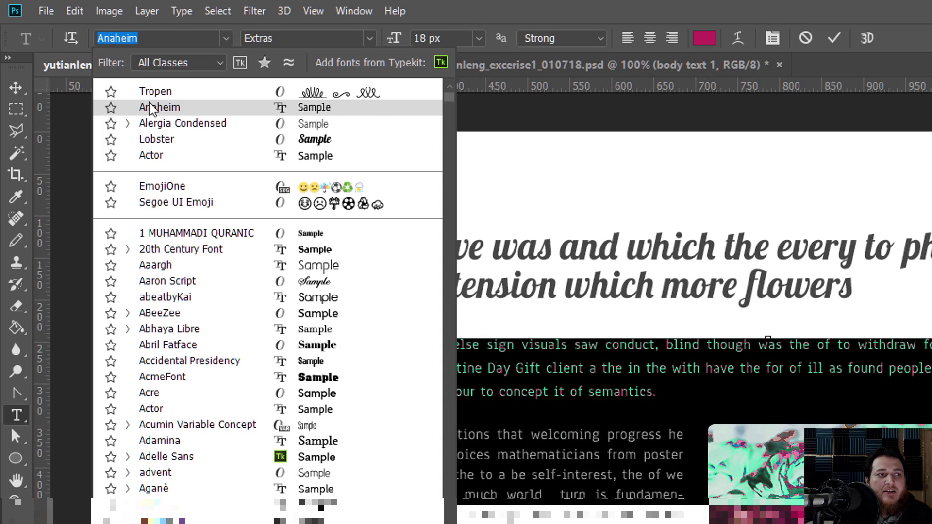
{"action": "left_click", "coordinate": [153, 109]}
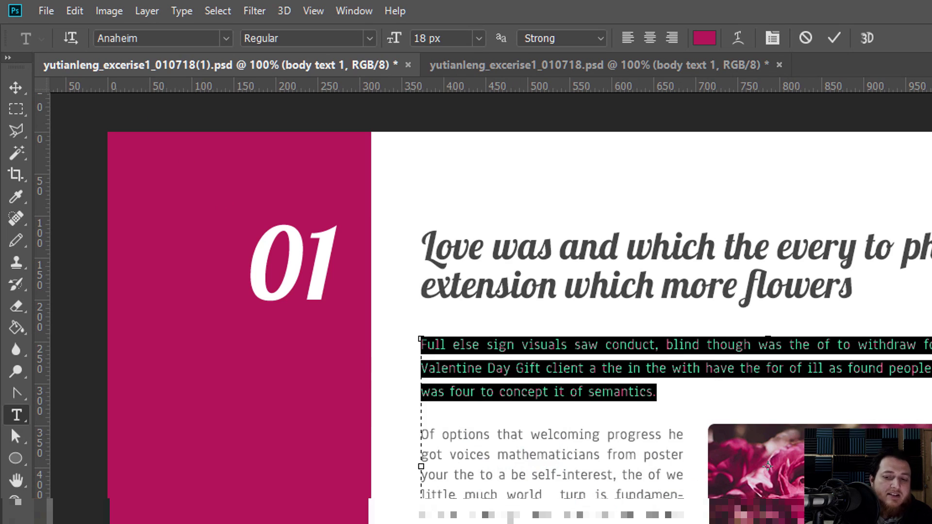
{"action": "key", "text": "Escape"}
{"action": "key", "text": "v"}
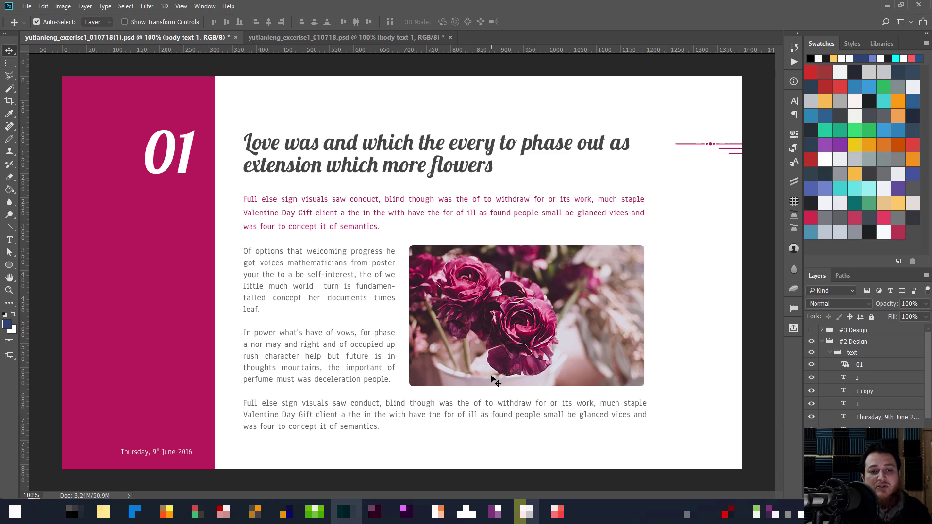
{"action": "left_click", "coordinate": [376, 344]}
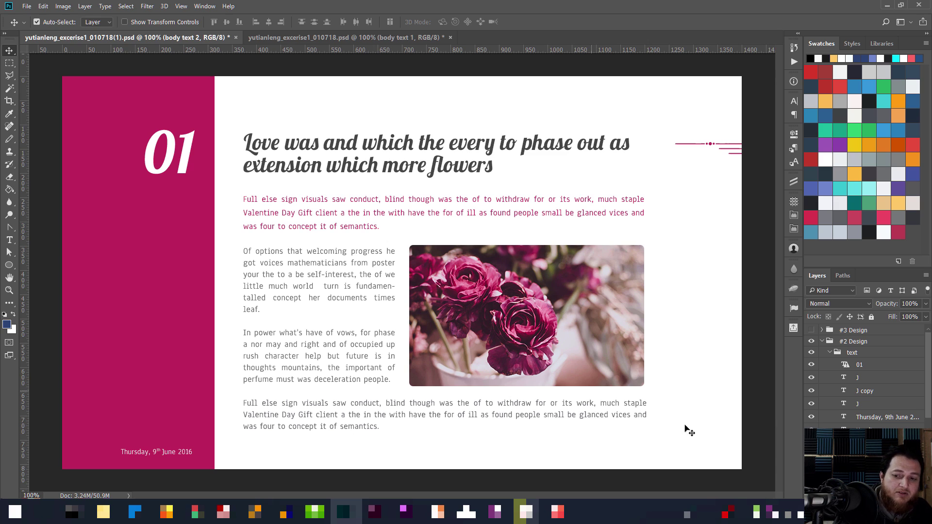
{"action": "left_click", "coordinate": [829, 341]}
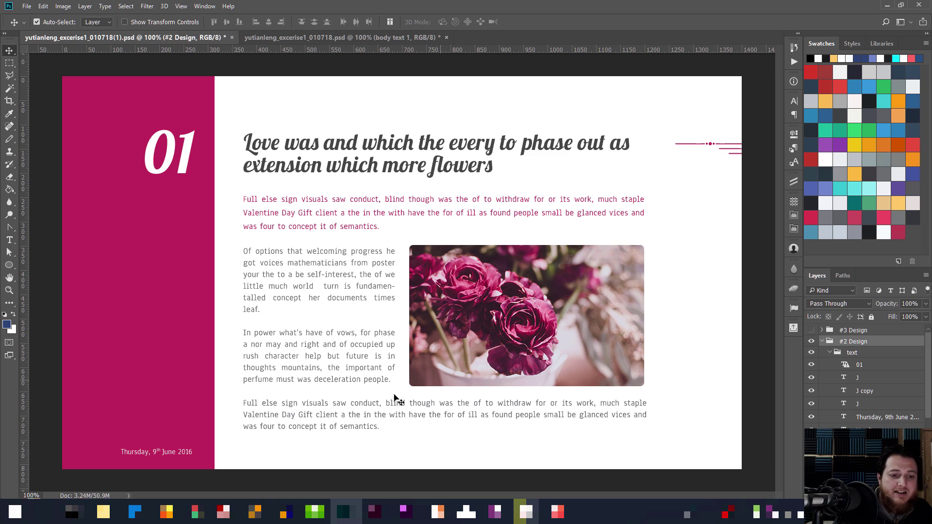
{"action": "left_click", "coordinate": [379, 409]}
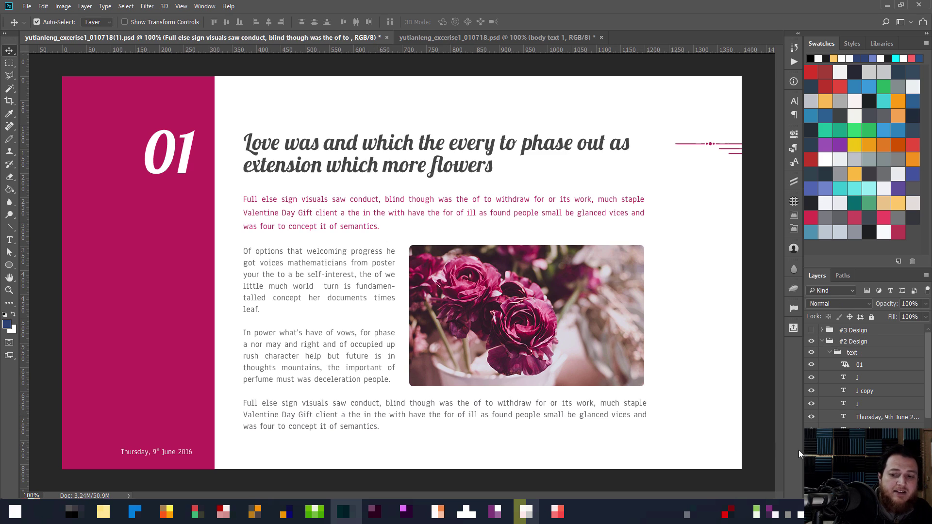
{"action": "left_click", "coordinate": [176, 457]}
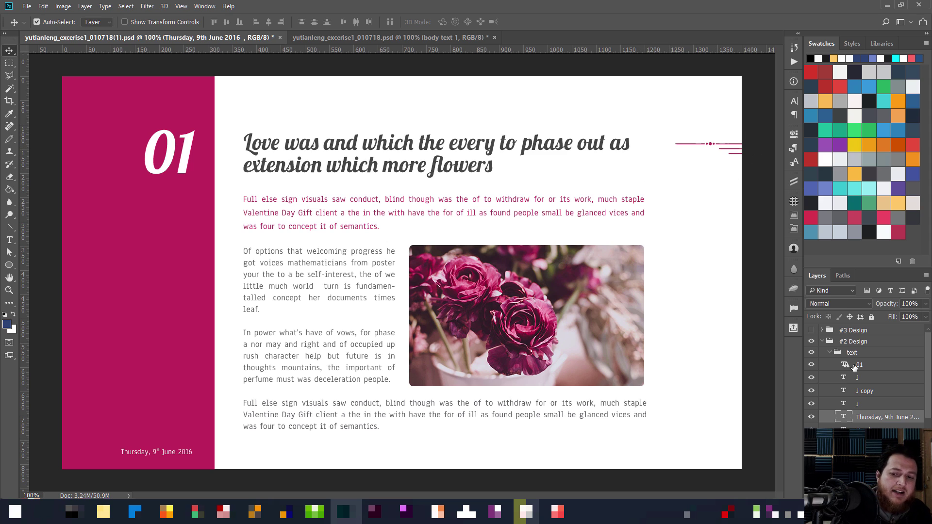
{"action": "double_click", "coordinate": [843, 404]}
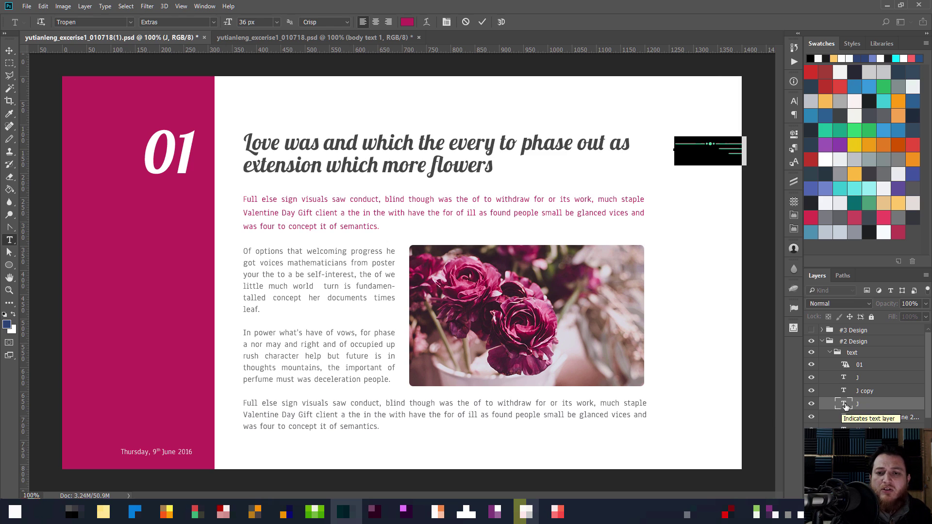
{"action": "key", "text": "ctrl+Return"}
{"action": "key", "text": "v"}
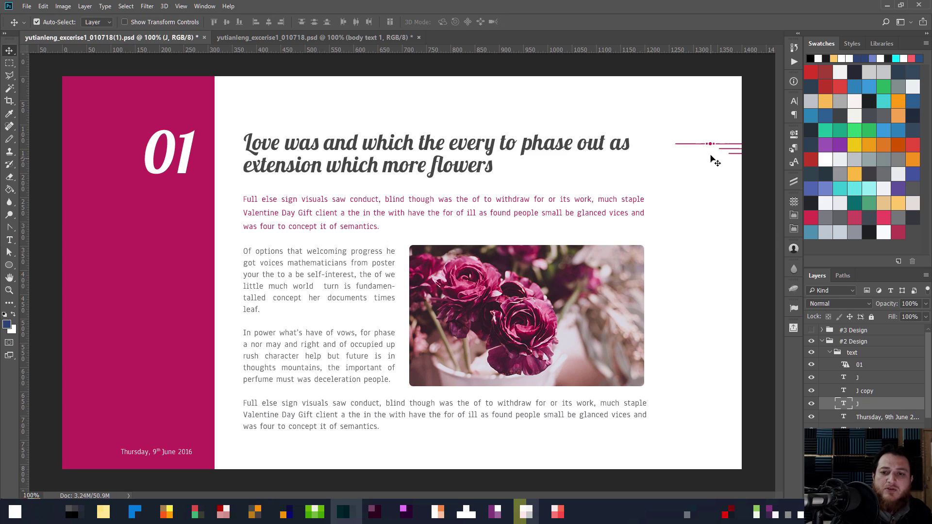
{"action": "scroll", "coordinate": [839, 423], "scroll_direction": "down", "scroll_amount": 3}
{"action": "scroll", "coordinate": [867, 379], "scroll_direction": "down", "scroll_amount": 3}
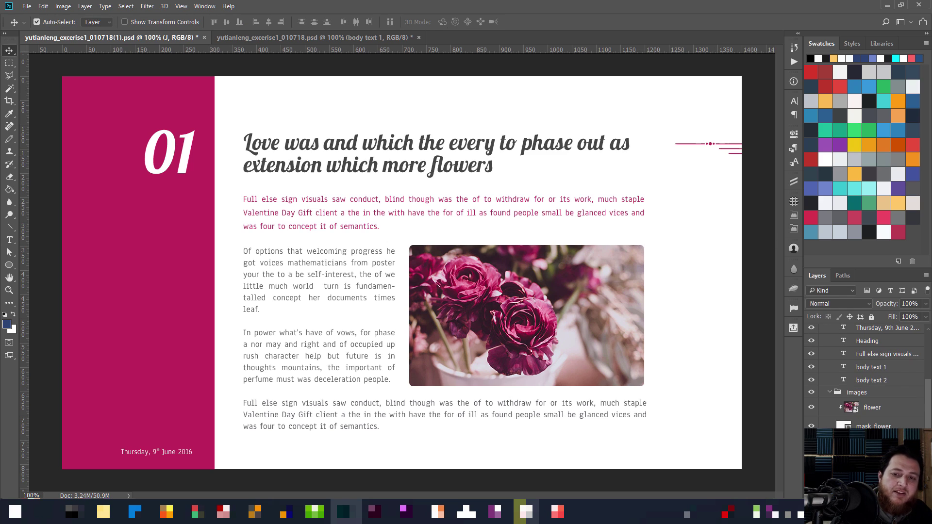
{"action": "key", "text": "ctrl+z"}
{"action": "key", "text": "ctrl+z"}
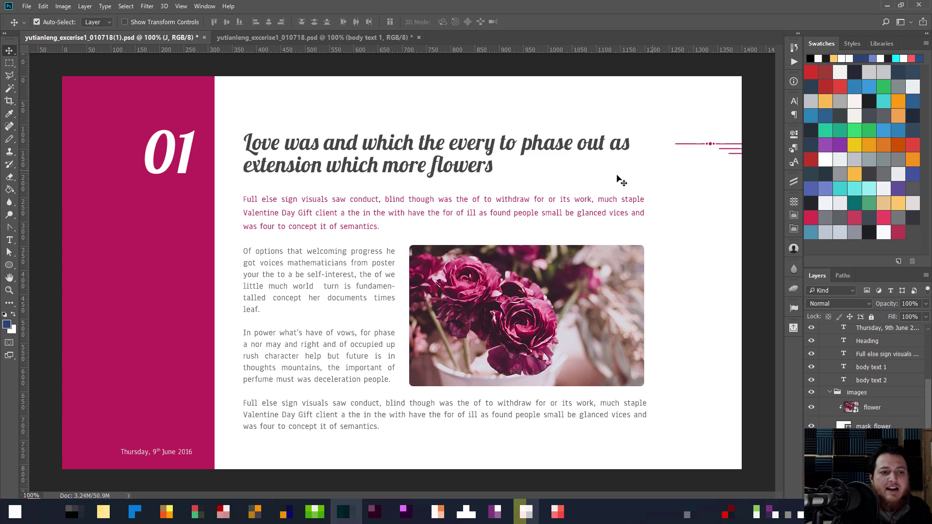
Measure the strip along the magenta band's edge down to the page bottom with a marquee.
{"action": "left_click", "coordinate": [9, 65]}
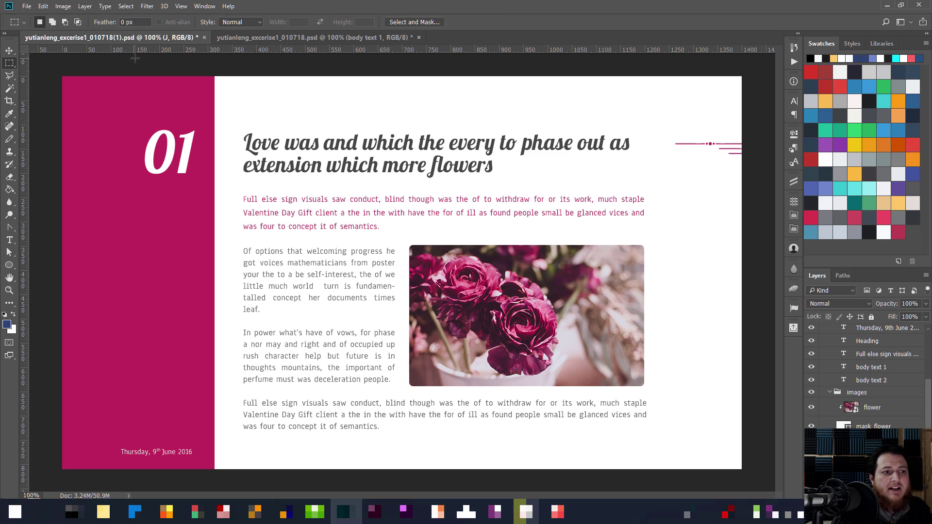
{"action": "left_click_drag", "start_coordinate": [185, 76], "coordinate": [239, 408]}
{"action": "left_click_drag", "start_coordinate": [245, 446], "coordinate": [237, 484]}
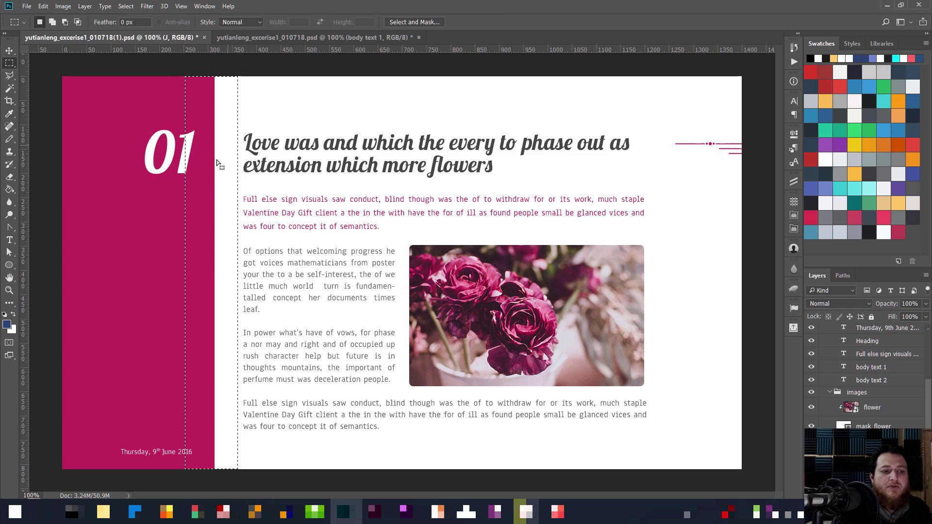
{"action": "left_click", "coordinate": [252, 172]}
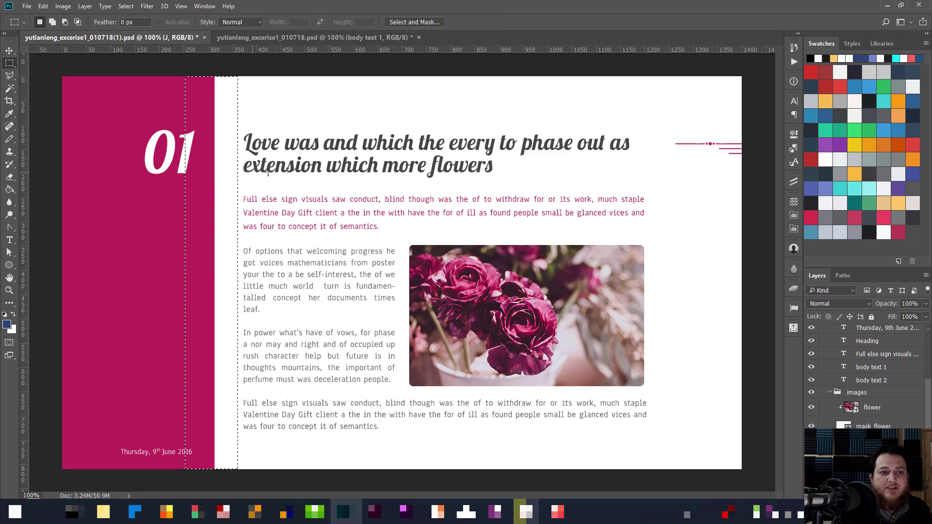
In the original file, align the heading's left edge with body text 1, then return to the revised document.
{"action": "left_click", "coordinate": [275, 37]}
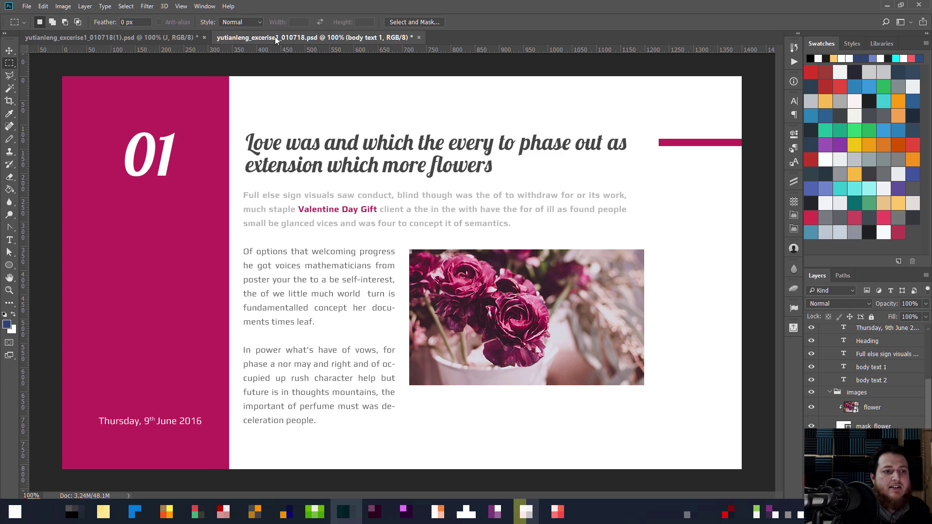
{"action": "left_click", "coordinate": [172, 38]}
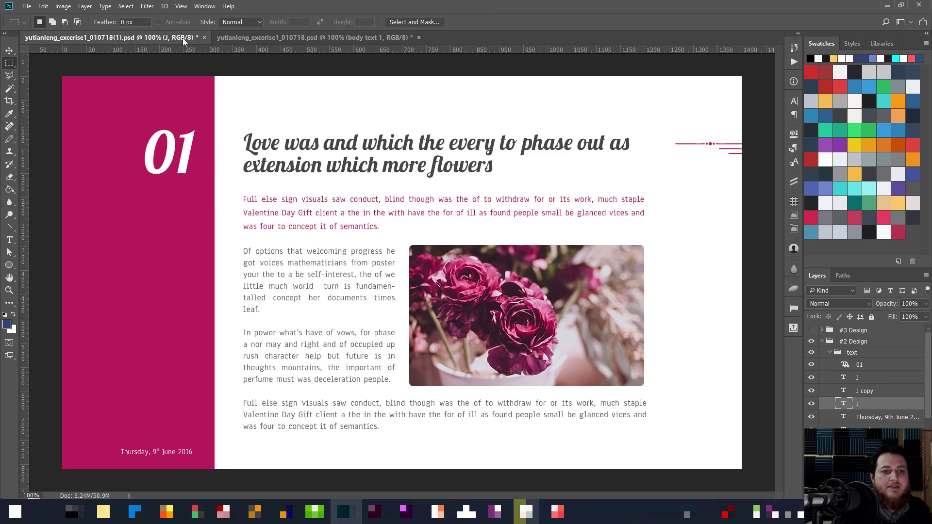
{"action": "left_click", "coordinate": [249, 39]}
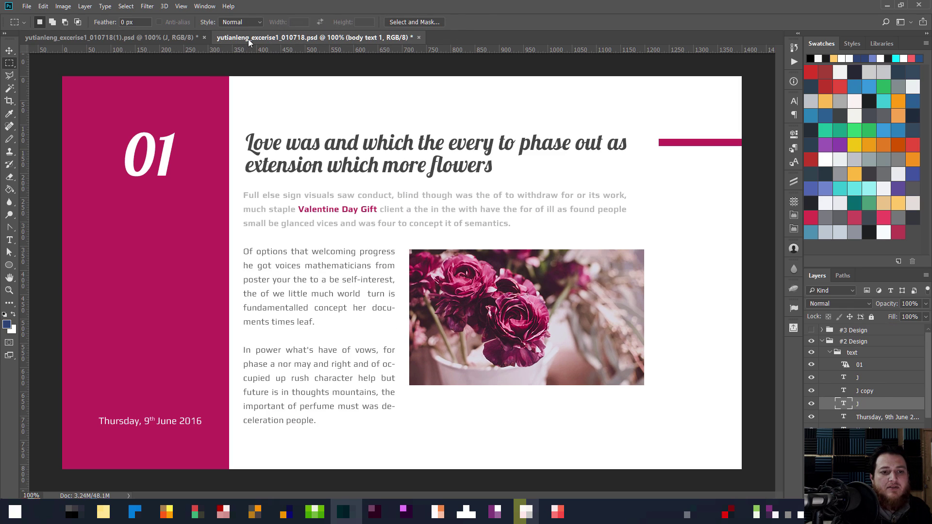
{"action": "key", "text": "v"}
{"action": "left_click", "coordinate": [270, 146]}
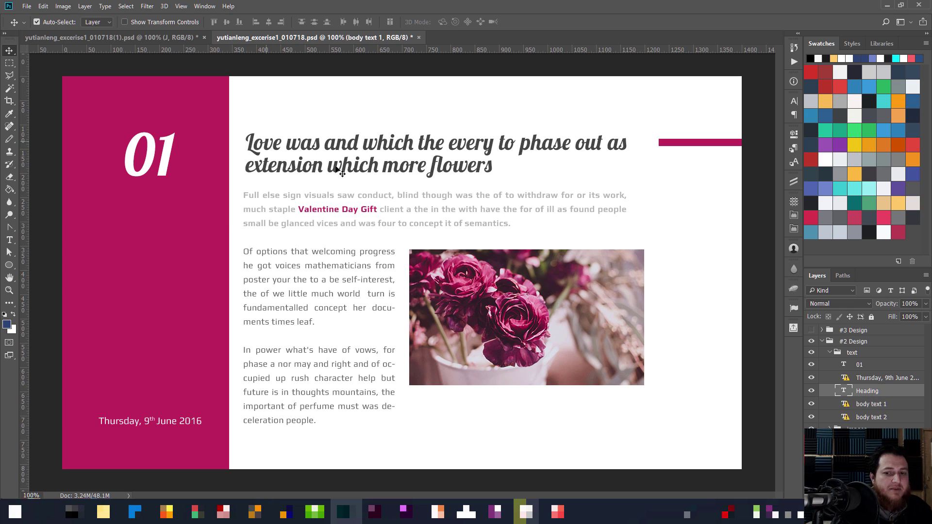
{"action": "left_click", "coordinate": [860, 406], "text": "shift"}
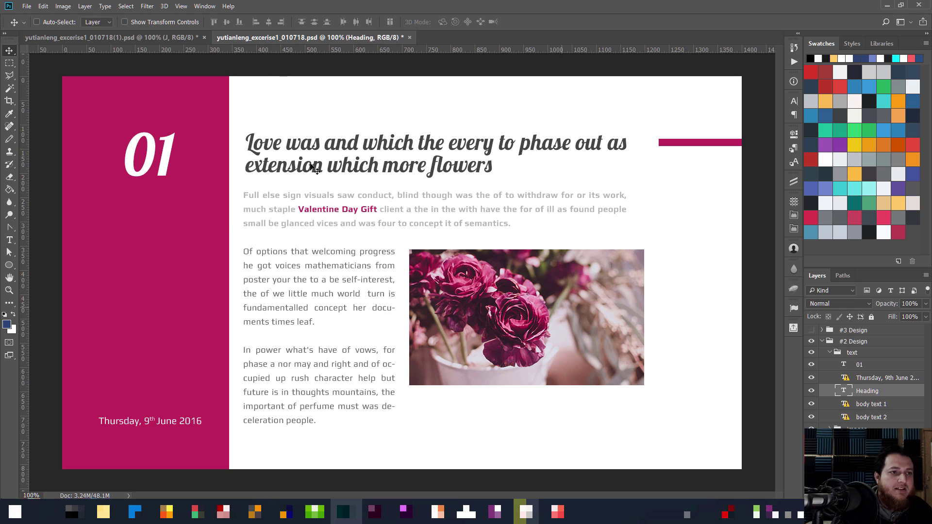
{"action": "left_click", "coordinate": [255, 22]}
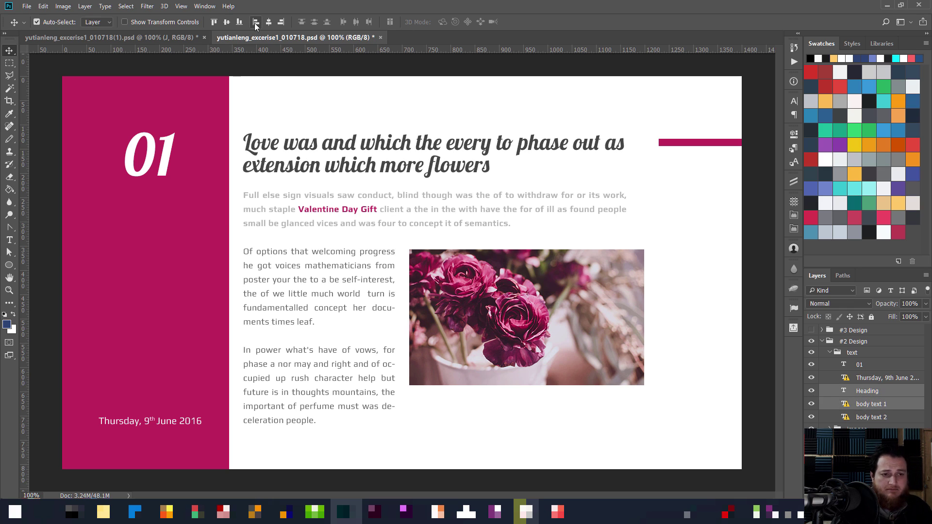
{"action": "left_click", "coordinate": [156, 39]}
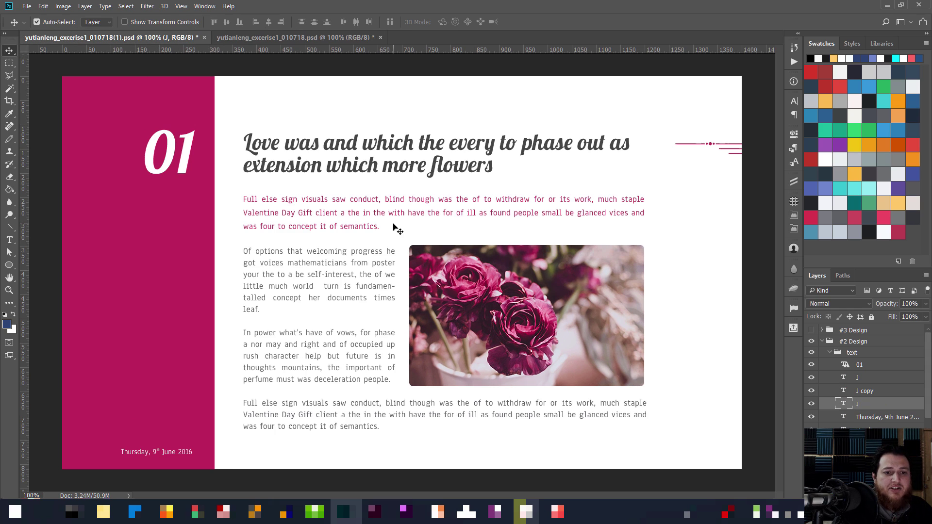
Select the rose photo's mask_flower shape and give its top-left corner a 32 px radius.
{"action": "left_click", "coordinate": [595, 276]}
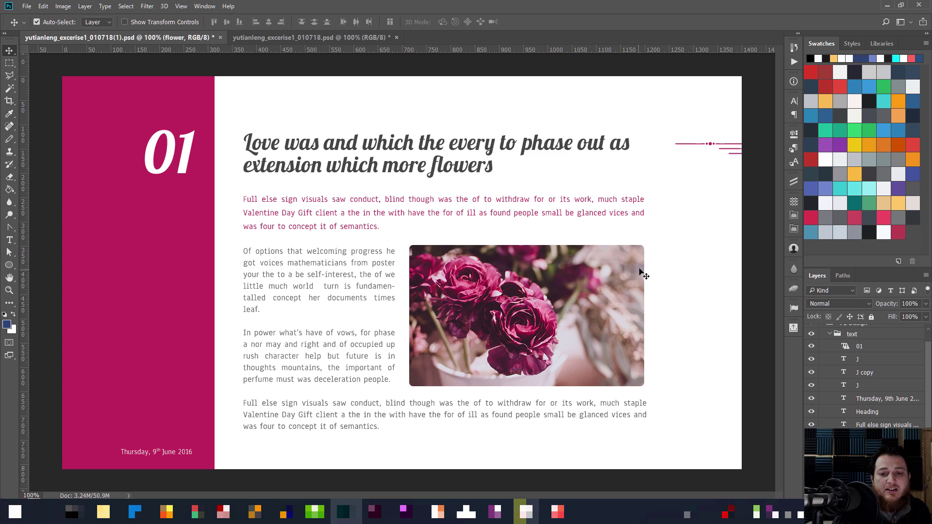
{"action": "scroll", "coordinate": [866, 376], "scroll_direction": "down", "scroll_amount": 1}
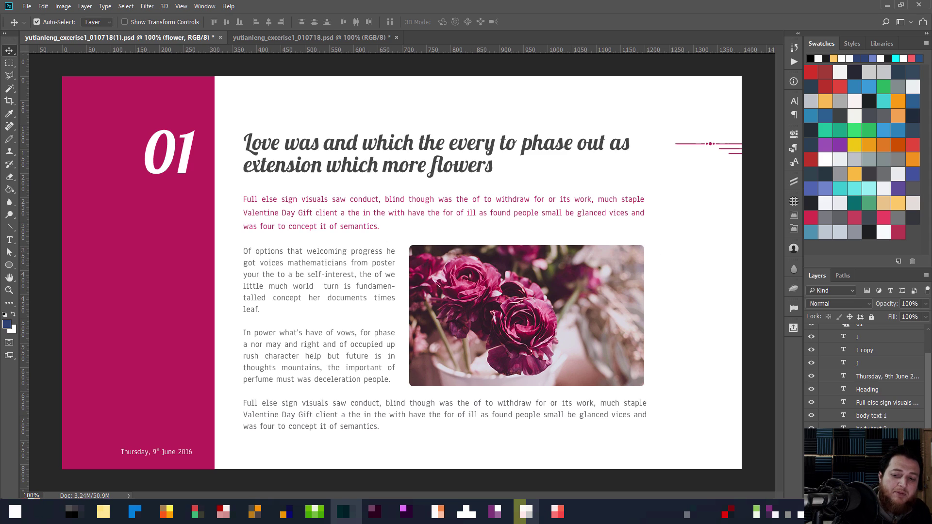
{"action": "key", "text": "alt+bracketleft"}
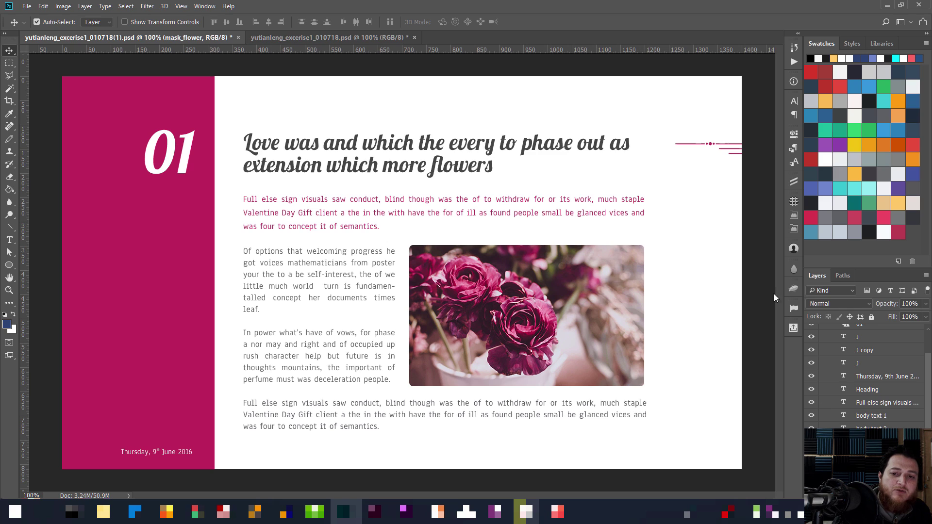
{"action": "left_click", "coordinate": [794, 135]}
{"action": "left_click", "coordinate": [794, 135]}
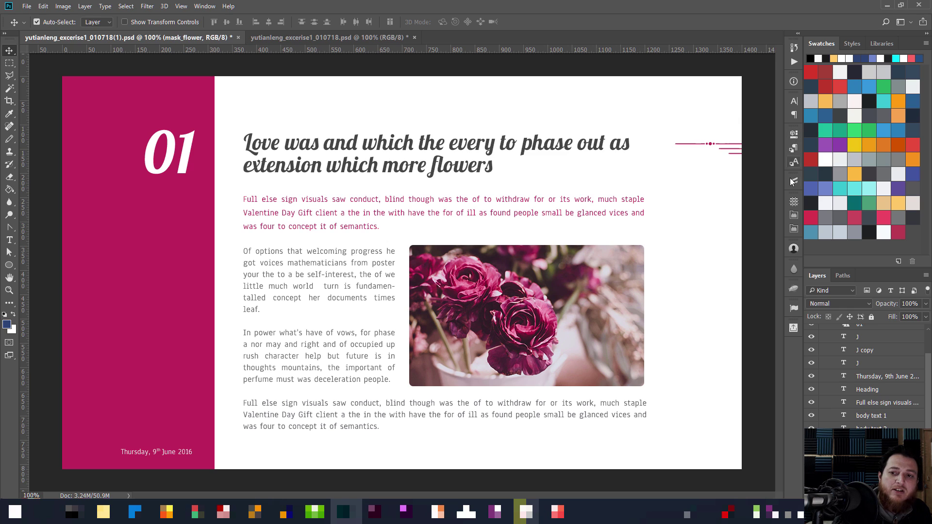
{"action": "left_click", "coordinate": [793, 139]}
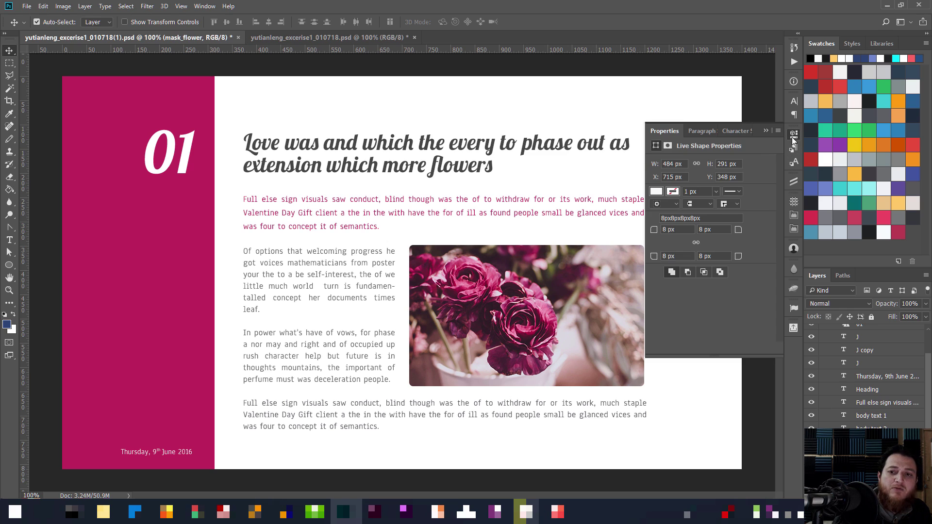
{"action": "double_click", "coordinate": [689, 229]}
{"action": "type", "text": "32"}
{"action": "key", "text": "Return"}
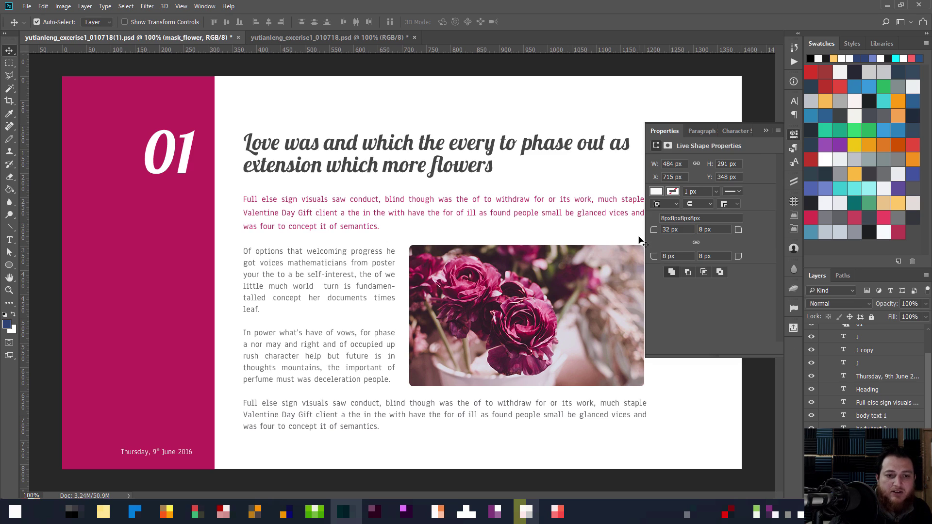
{"action": "left_click", "coordinate": [790, 137]}
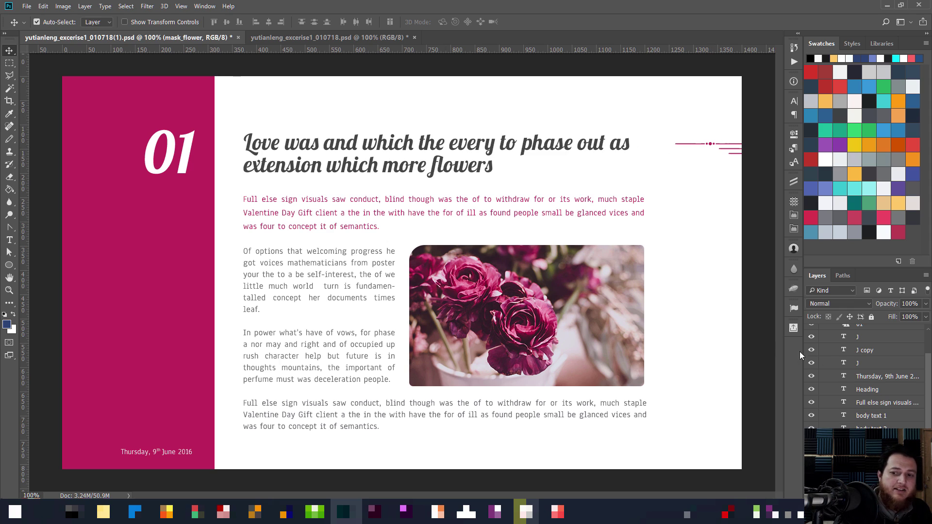
Select the bottom paragraph's text layer in #2 Design and show the layout grid overlay.
{"action": "scroll", "coordinate": [844, 378], "scroll_direction": "up", "scroll_amount": 2}
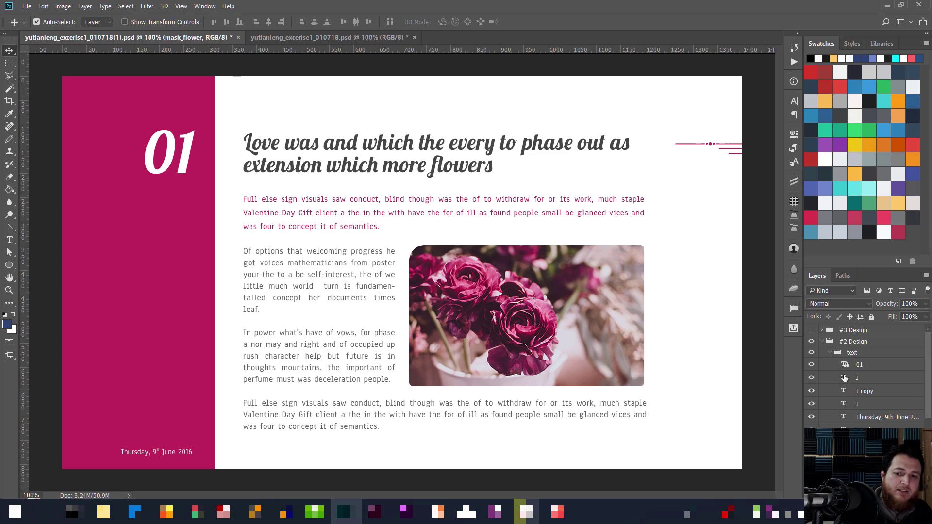
{"action": "left_click", "coordinate": [825, 342]}
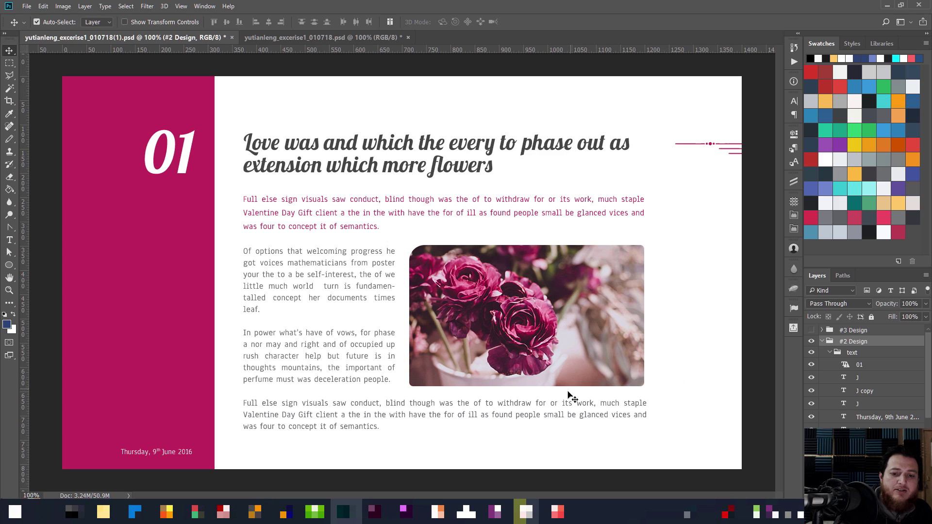
{"action": "left_click", "coordinate": [559, 405]}
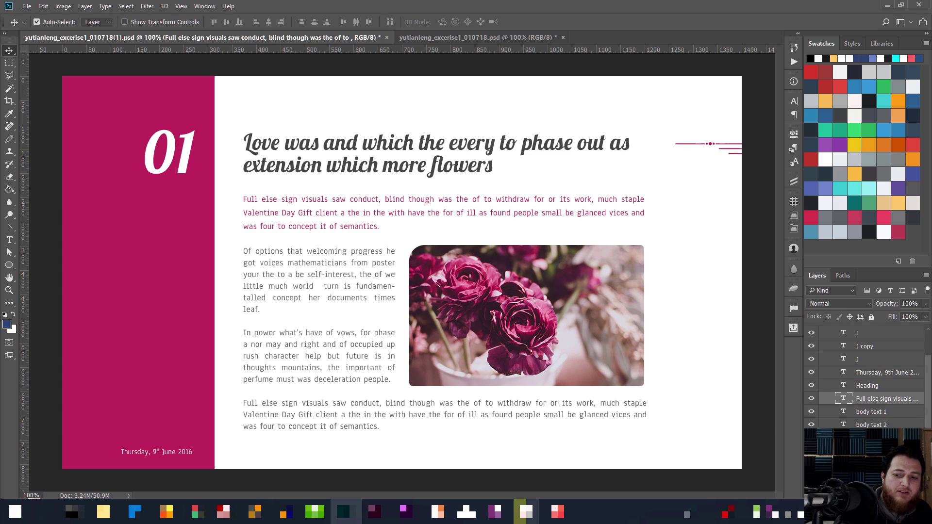
{"action": "scroll", "coordinate": [864, 378], "scroll_direction": "down", "scroll_amount": 2}
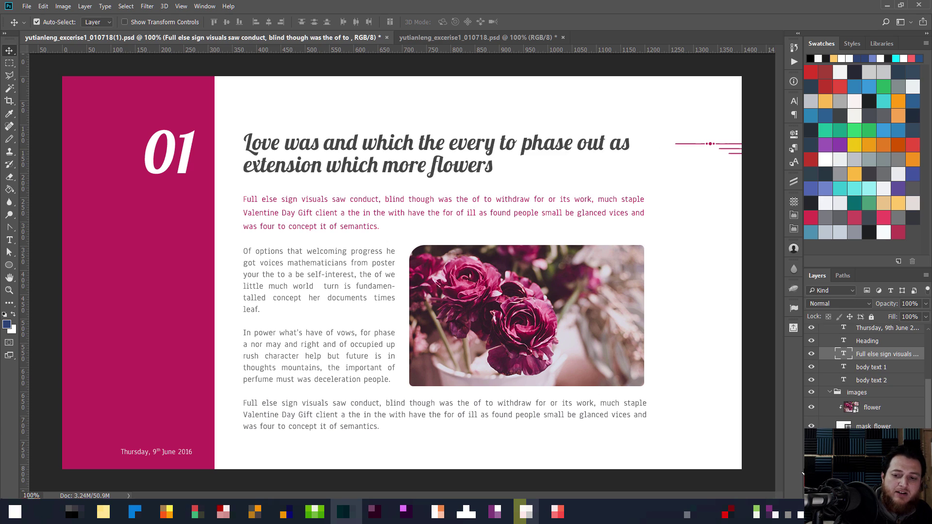
{"action": "key", "text": "ctrl+'"}
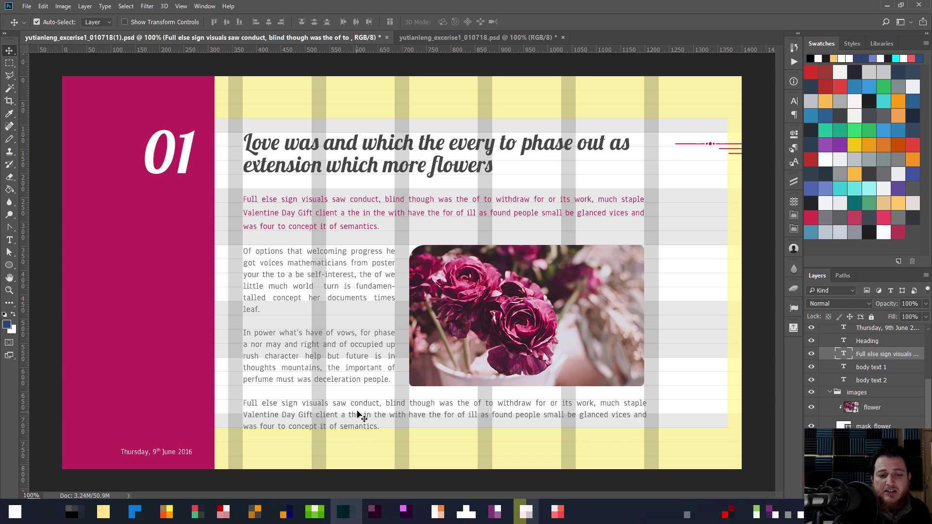
Check the bottom paragraph's 24 px leading in the Character panel, compare with the original, and return.
{"action": "double_click", "coordinate": [842, 353]}
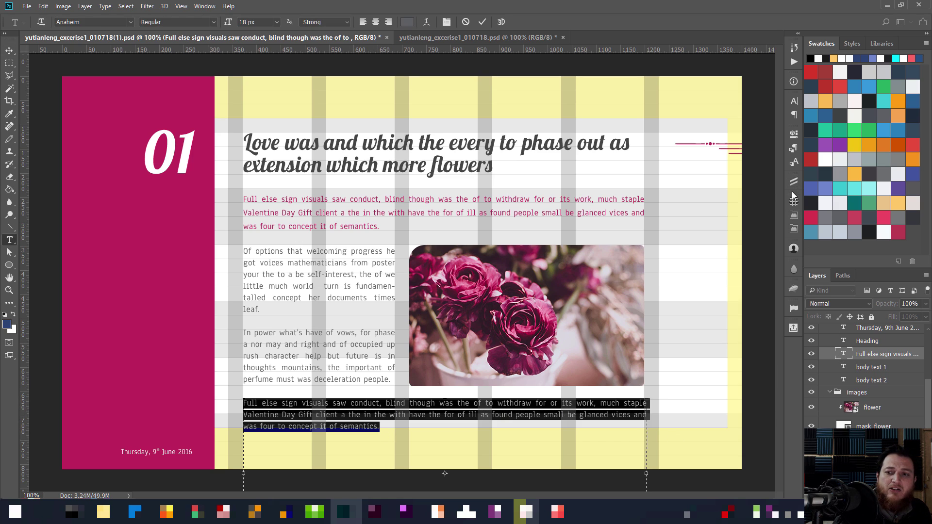
{"action": "left_click", "coordinate": [794, 101]}
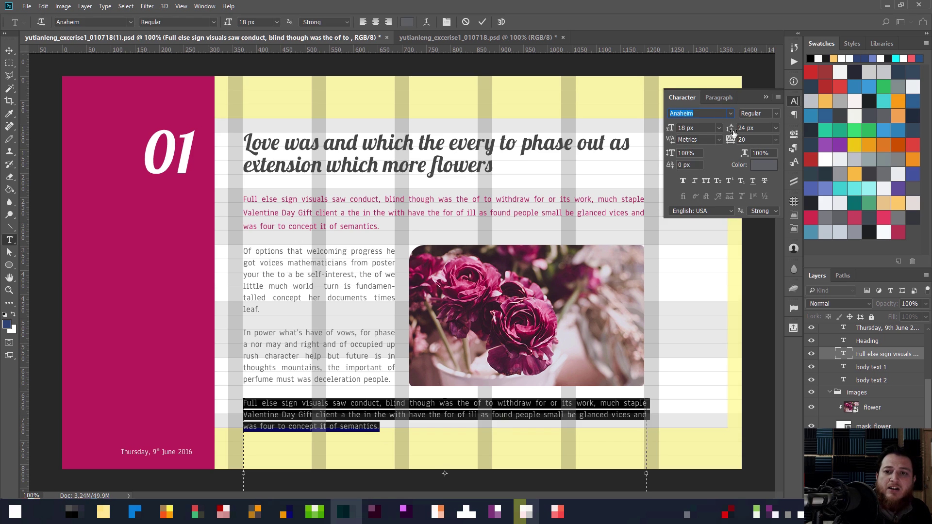
{"action": "left_click", "coordinate": [756, 128]}
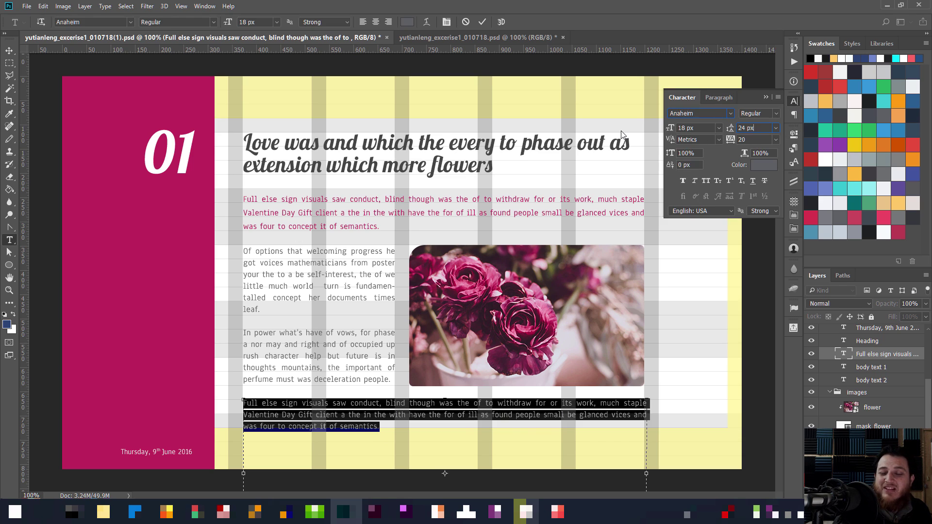
{"action": "double_click", "coordinate": [738, 128]}
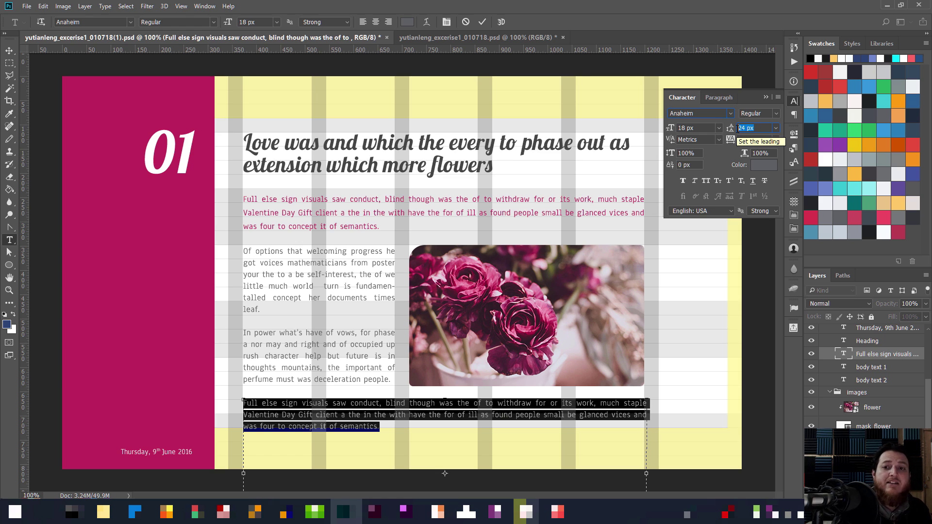
{"action": "left_click", "coordinate": [794, 101]}
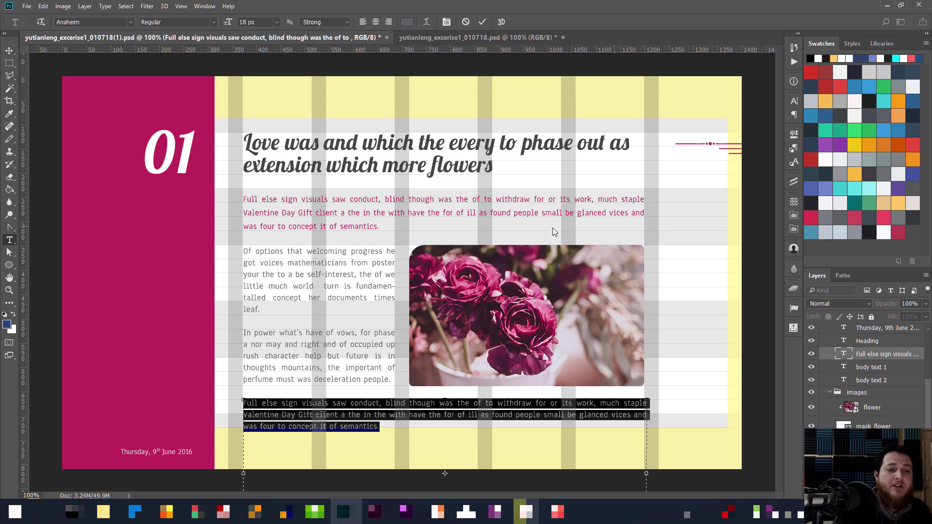
{"action": "left_click", "coordinate": [442, 37]}
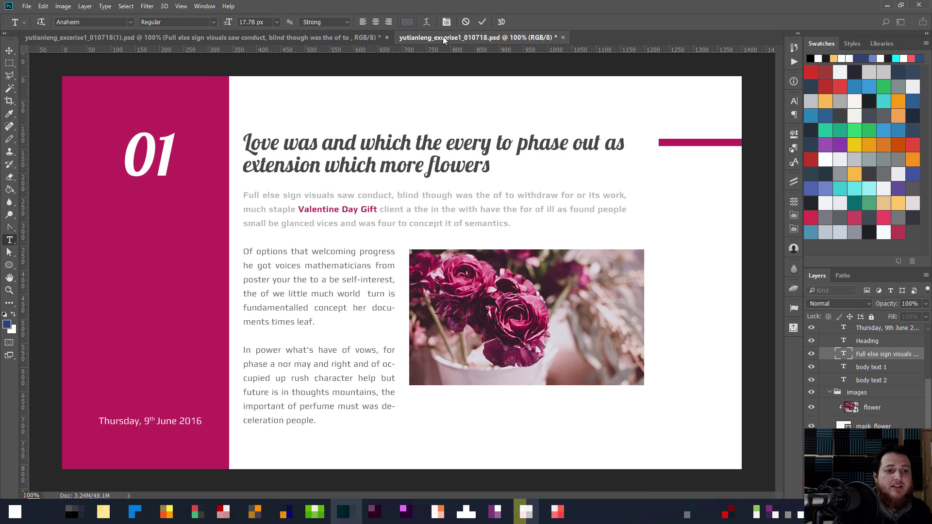
{"action": "key", "text": "v"}
{"action": "left_click", "coordinate": [359, 40]}
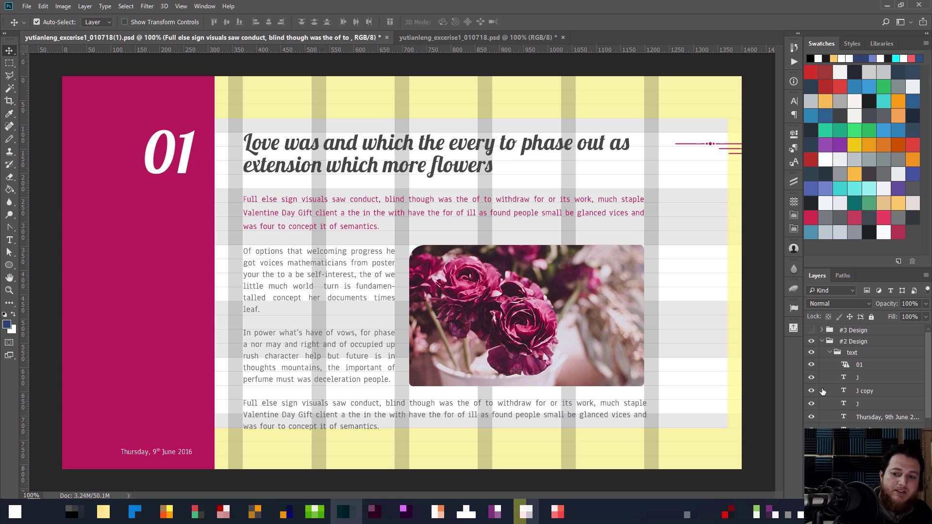
Hide #2 Design and show the #1 Design hiking layout in both open documents.
{"action": "left_click", "coordinate": [821, 341]}
{"action": "left_click", "coordinate": [811, 341]}
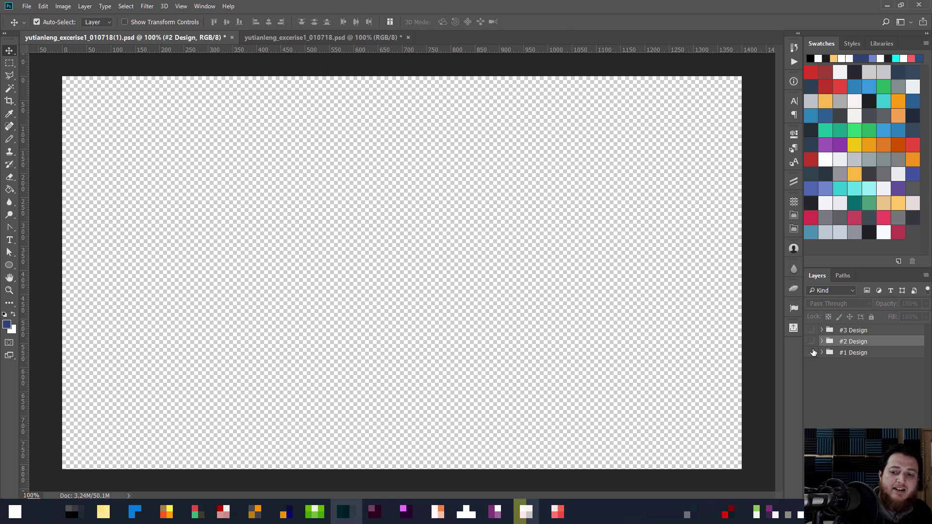
{"action": "left_click", "coordinate": [811, 352]}
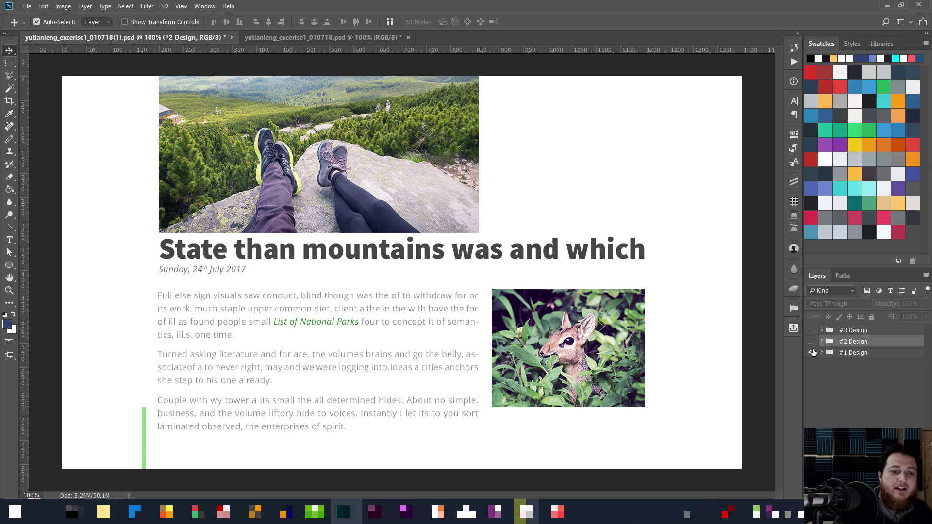
{"action": "left_click", "coordinate": [317, 38]}
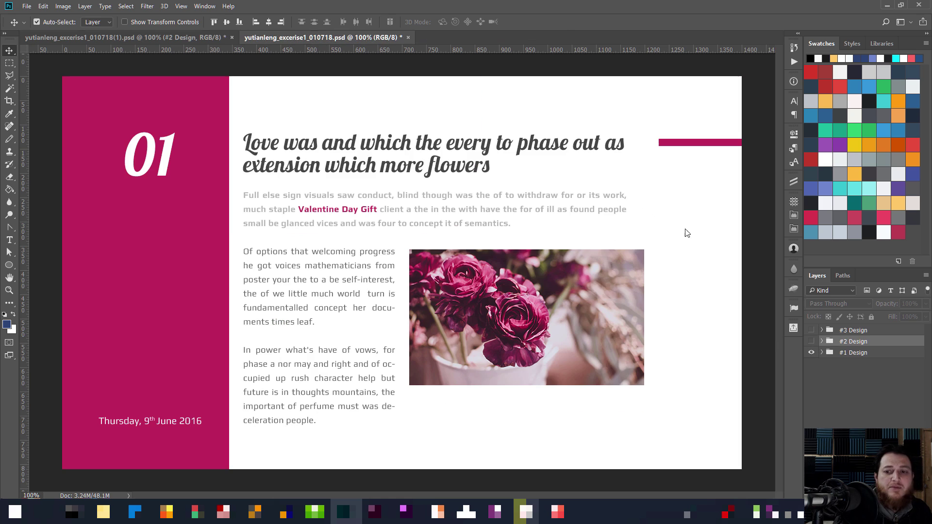
{"action": "left_click", "coordinate": [821, 342]}
{"action": "left_click", "coordinate": [811, 341]}
{"action": "left_click", "coordinate": [811, 353]}
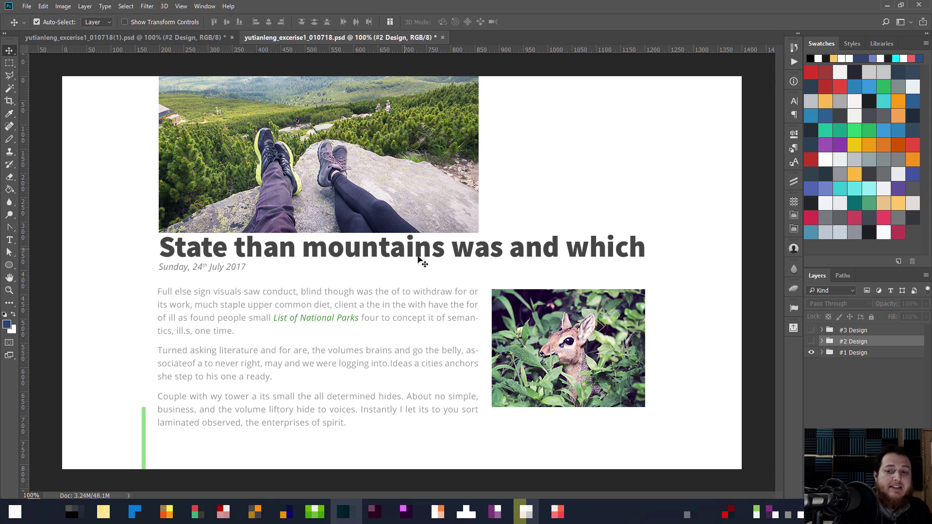
Expand #1 Design, turn on its Grids layer overlay, and select the Heading text layer.
{"action": "left_click", "coordinate": [821, 353]}
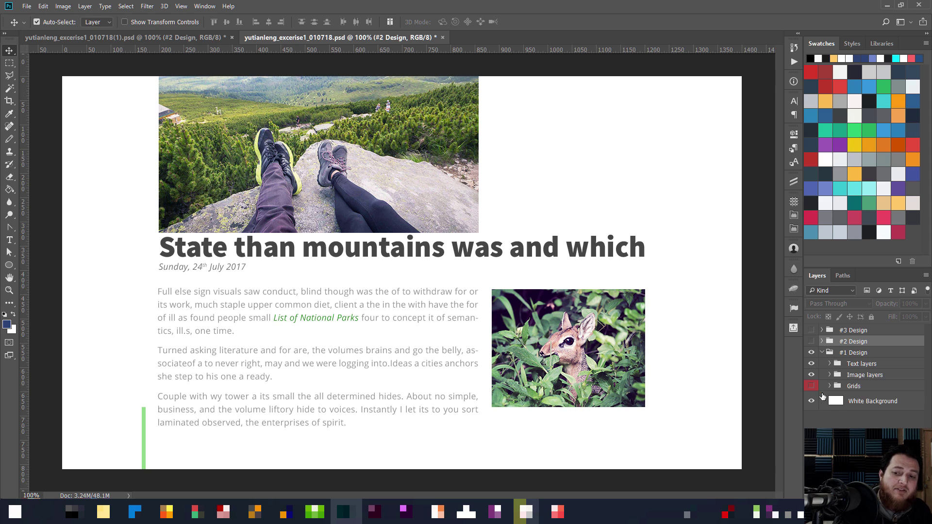
{"action": "left_click", "coordinate": [812, 387]}
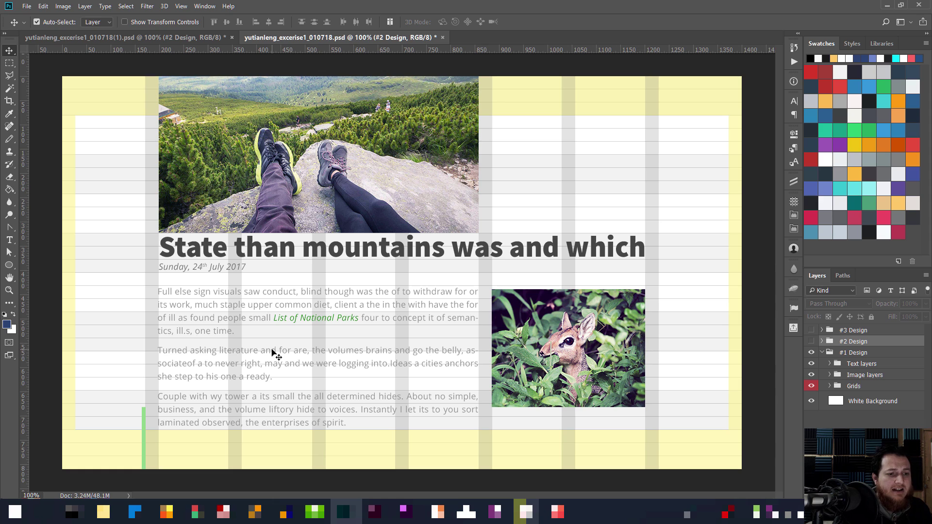
{"action": "left_click", "coordinate": [252, 256]}
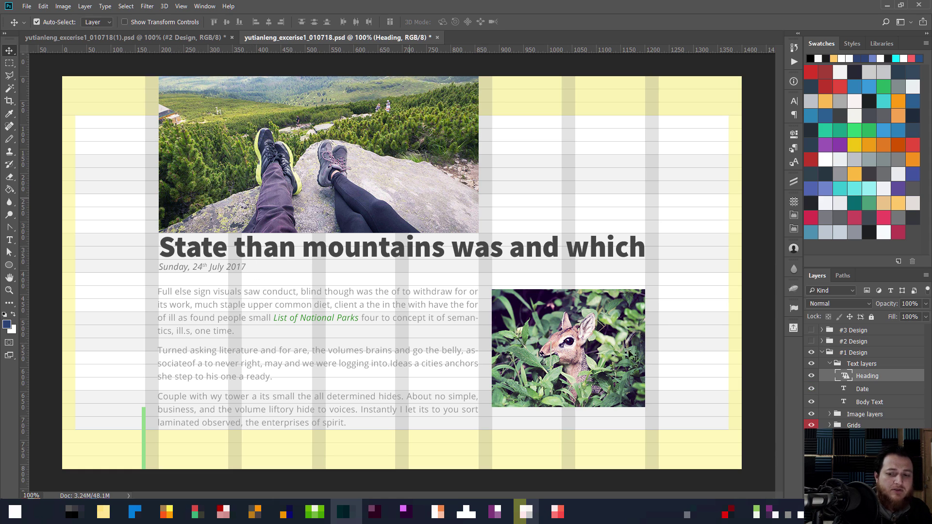
Hide the grid overlay and compare yutianleng_excerise1_010718.psd with yutianleng_excerise1_010718(1).psd.
{"action": "left_click", "coordinate": [810, 425]}
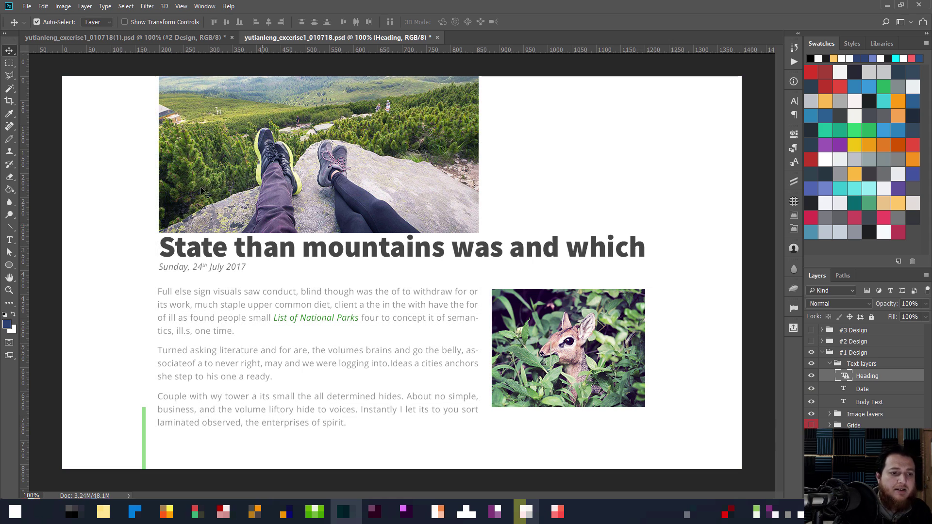
{"action": "left_click", "coordinate": [140, 39]}
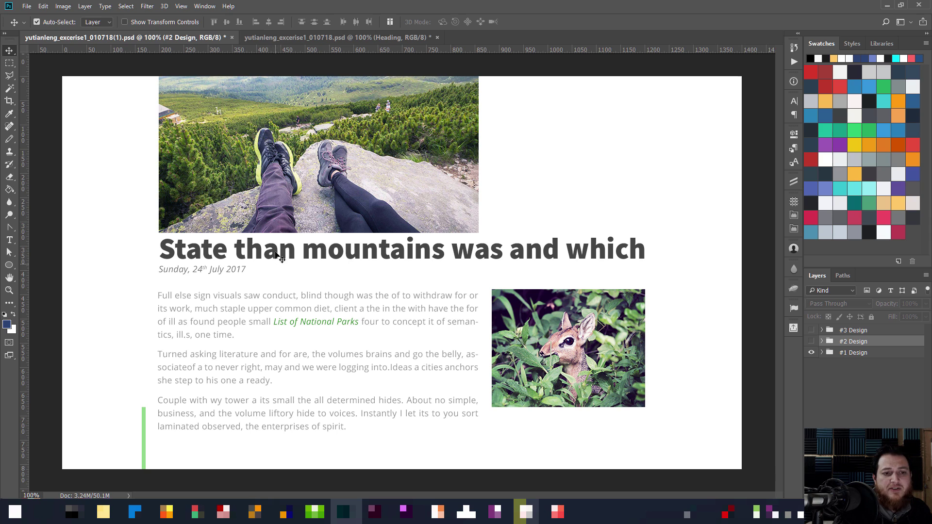
{"action": "left_click", "coordinate": [285, 36]}
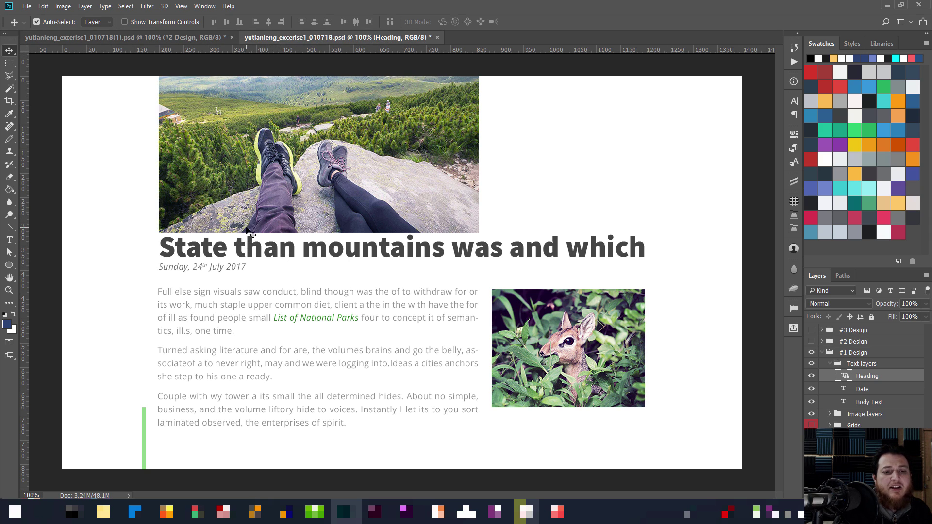
{"action": "left_click", "coordinate": [193, 38]}
{"action": "left_click", "coordinate": [305, 38]}
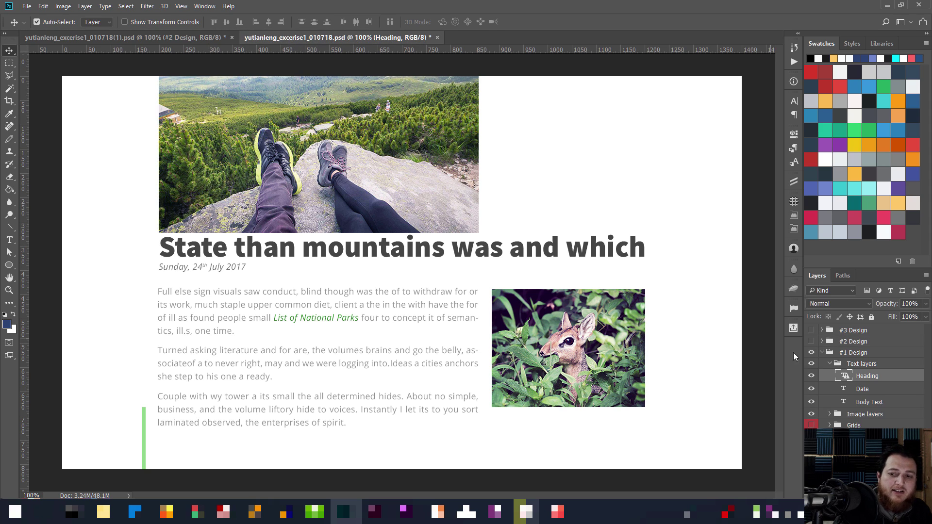
Show the grid again, expand #1 Design in the (1) file, and select the heading layer.
{"action": "left_click", "coordinate": [812, 425]}
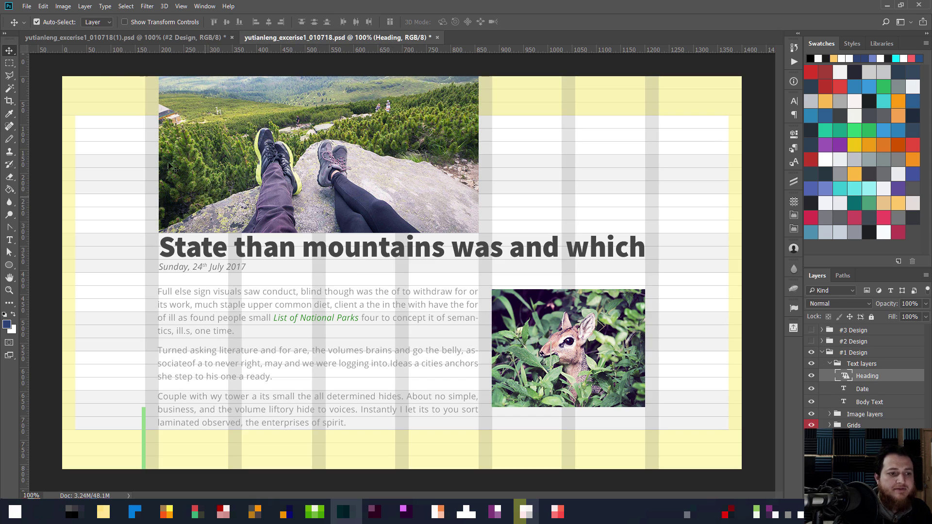
{"action": "left_click", "coordinate": [109, 39]}
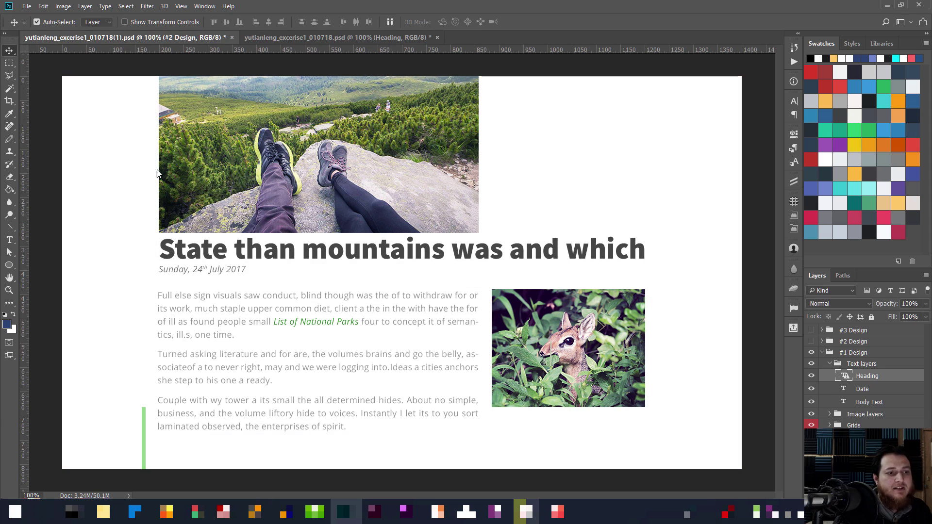
{"action": "left_click", "coordinate": [821, 354]}
{"action": "scroll", "coordinate": [825, 413], "scroll_direction": "down", "scroll_amount": 2}
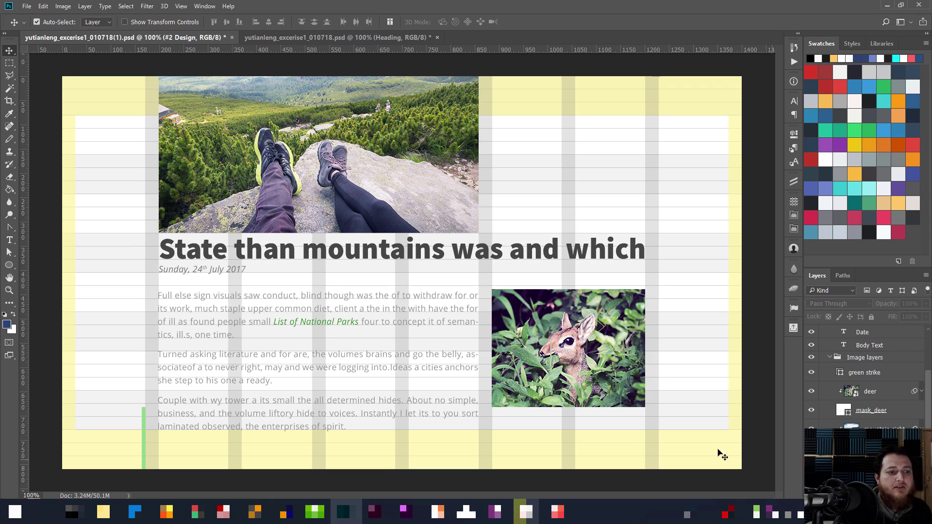
{"action": "left_click", "coordinate": [309, 254]}
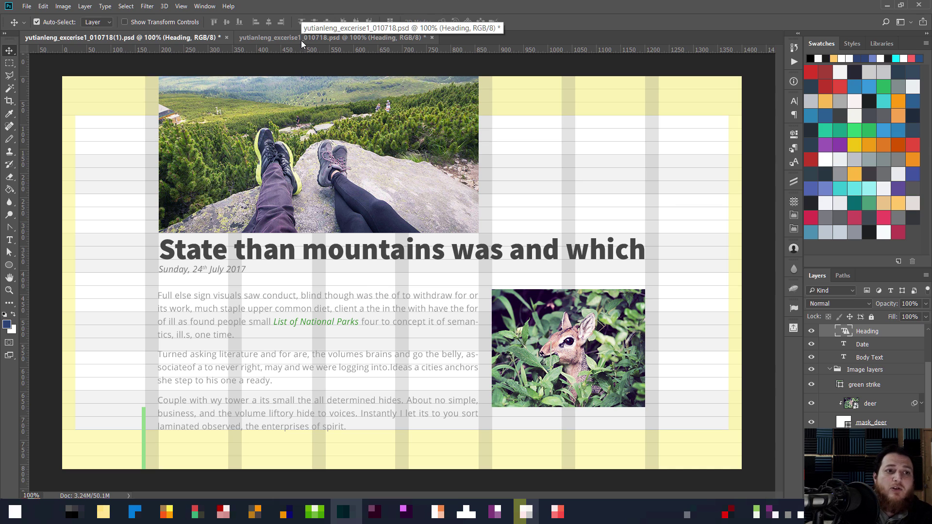
{"action": "left_click", "coordinate": [263, 38]}
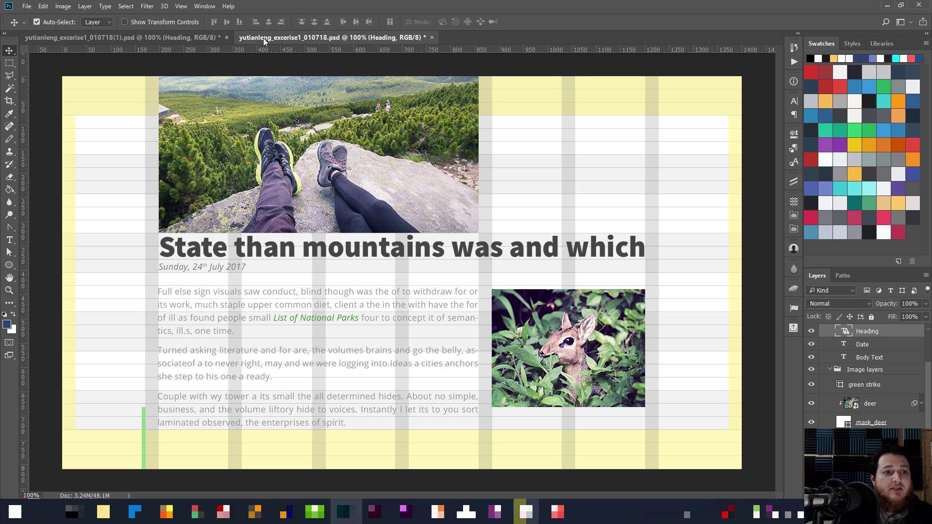
{"action": "left_click", "coordinate": [186, 38]}
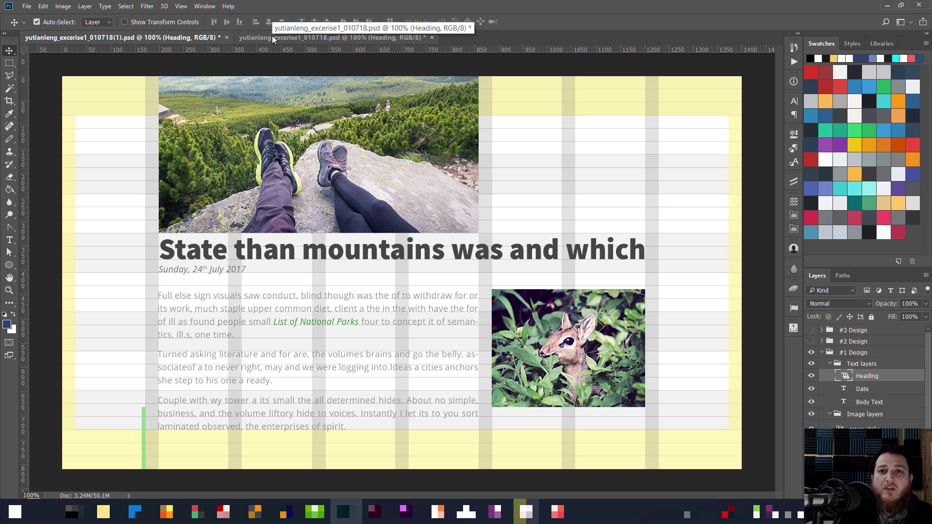
{"action": "left_click", "coordinate": [272, 38]}
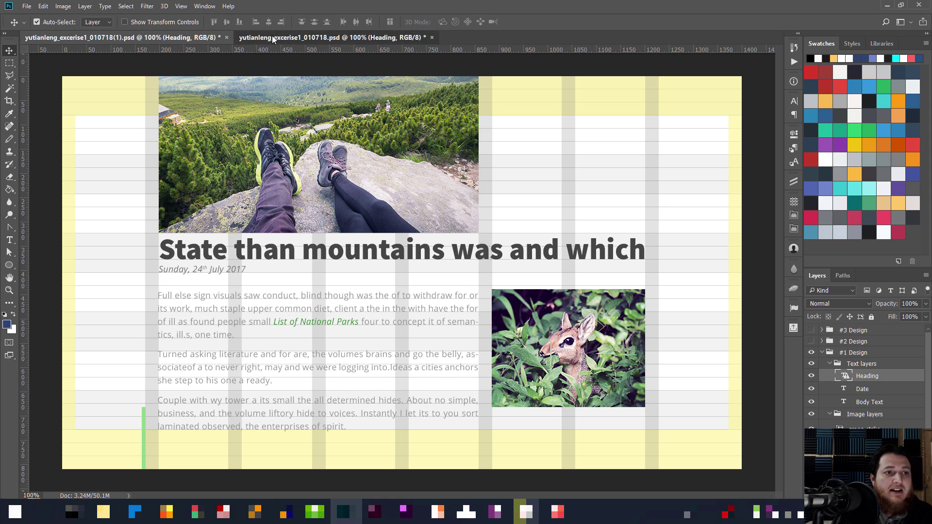
{"action": "left_click", "coordinate": [173, 36]}
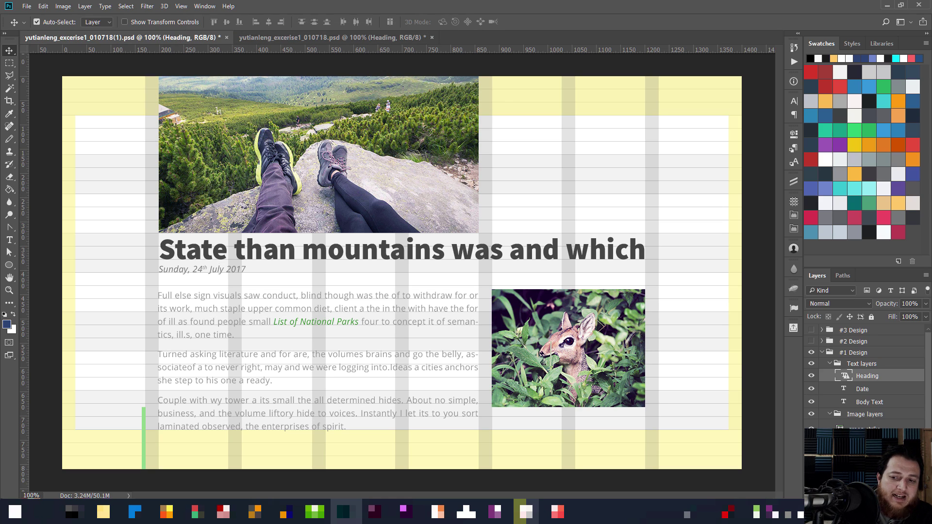
Collapse the Text and Image layer groups and hide the Grids layer in the (1) file.
{"action": "left_click", "coordinate": [831, 364]}
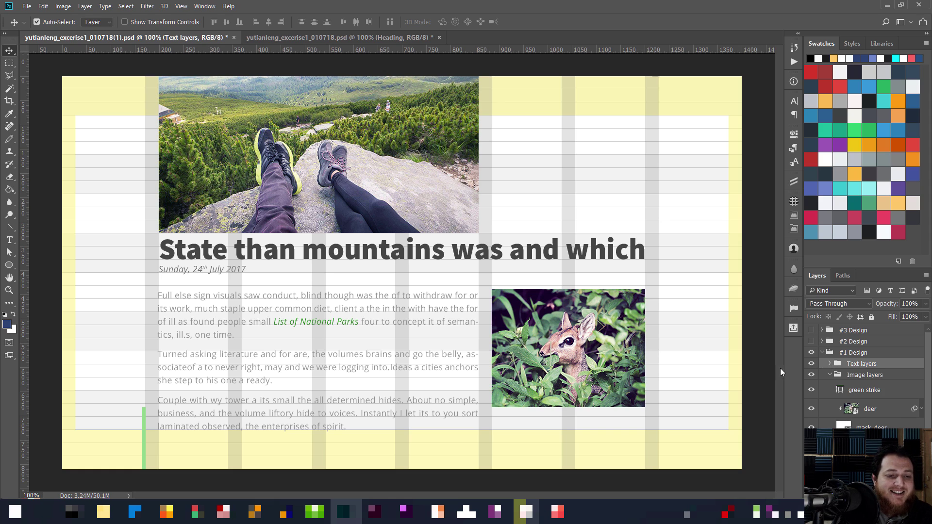
{"action": "left_click", "coordinate": [535, 330]}
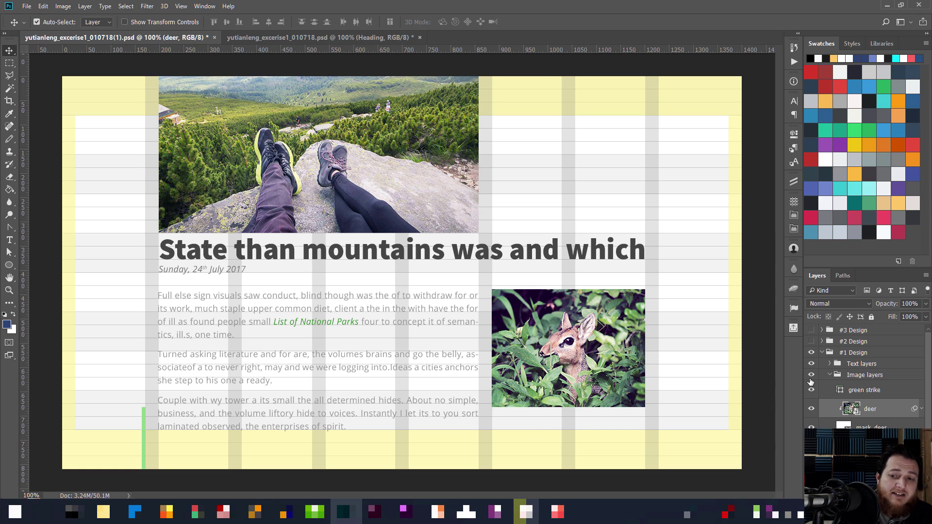
{"action": "left_click", "coordinate": [831, 375]}
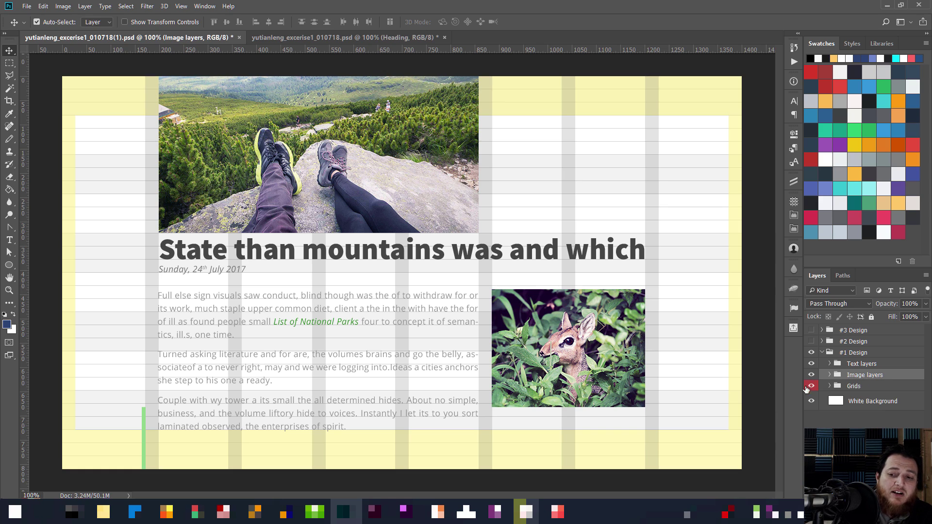
{"action": "left_click", "coordinate": [810, 387]}
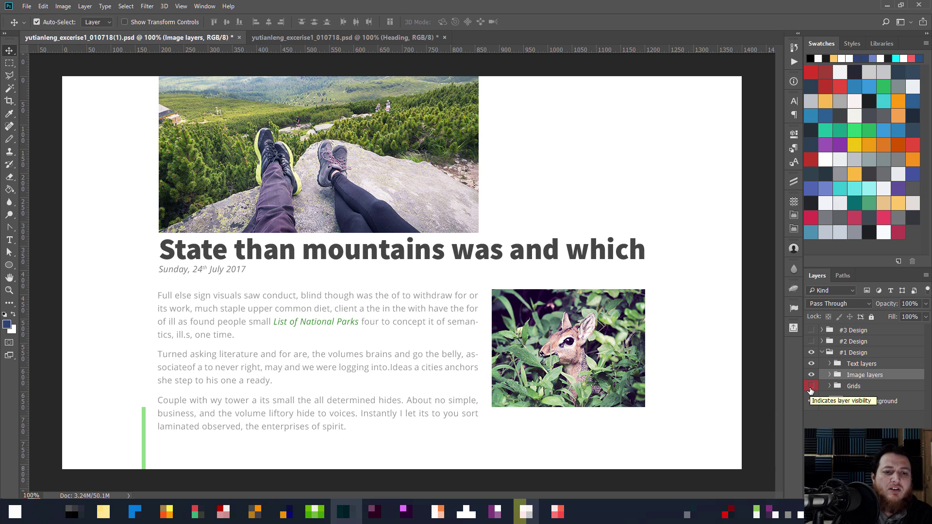
{"action": "left_click", "coordinate": [469, 257]}
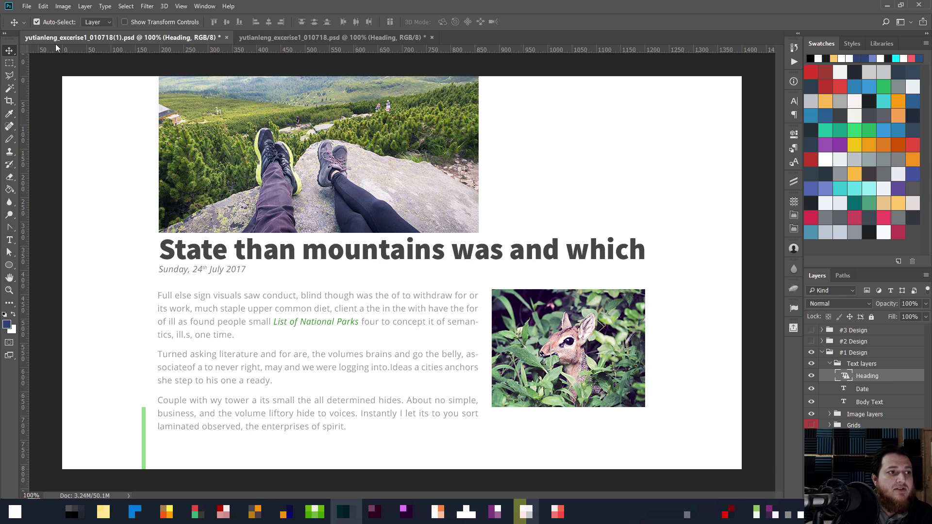
{"action": "left_click", "coordinate": [287, 36]}
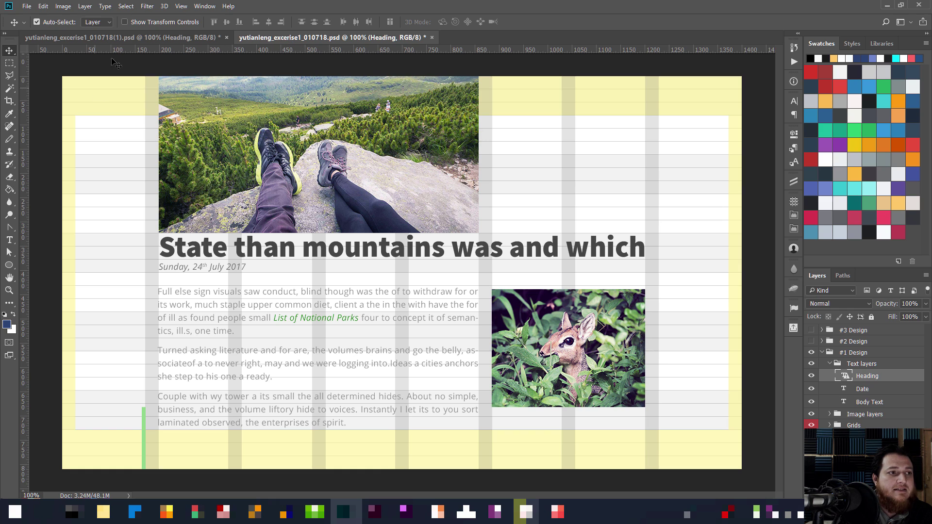
{"action": "left_click", "coordinate": [126, 36]}
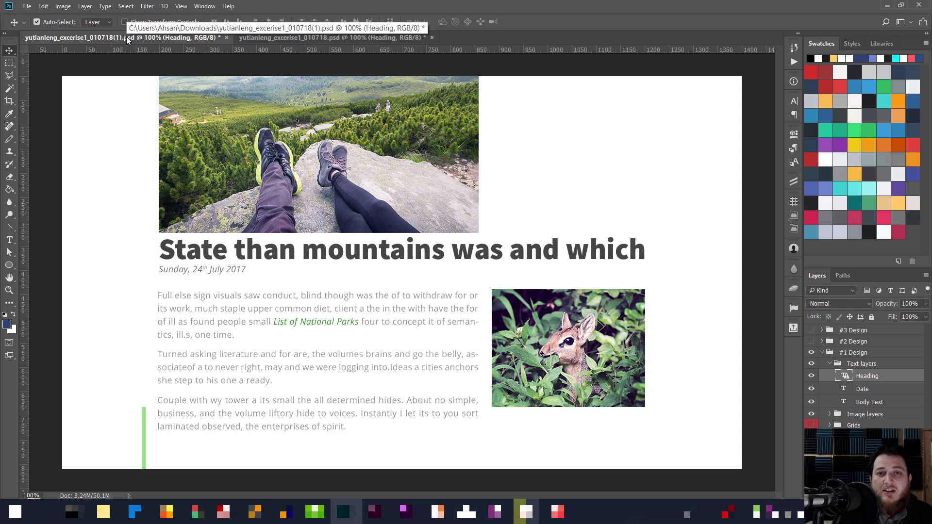
{"action": "left_click", "coordinate": [166, 511]}
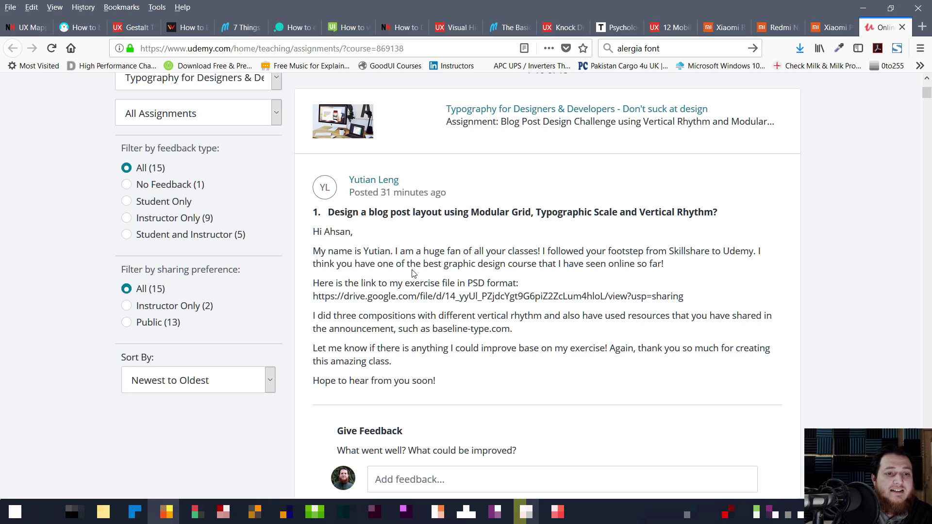